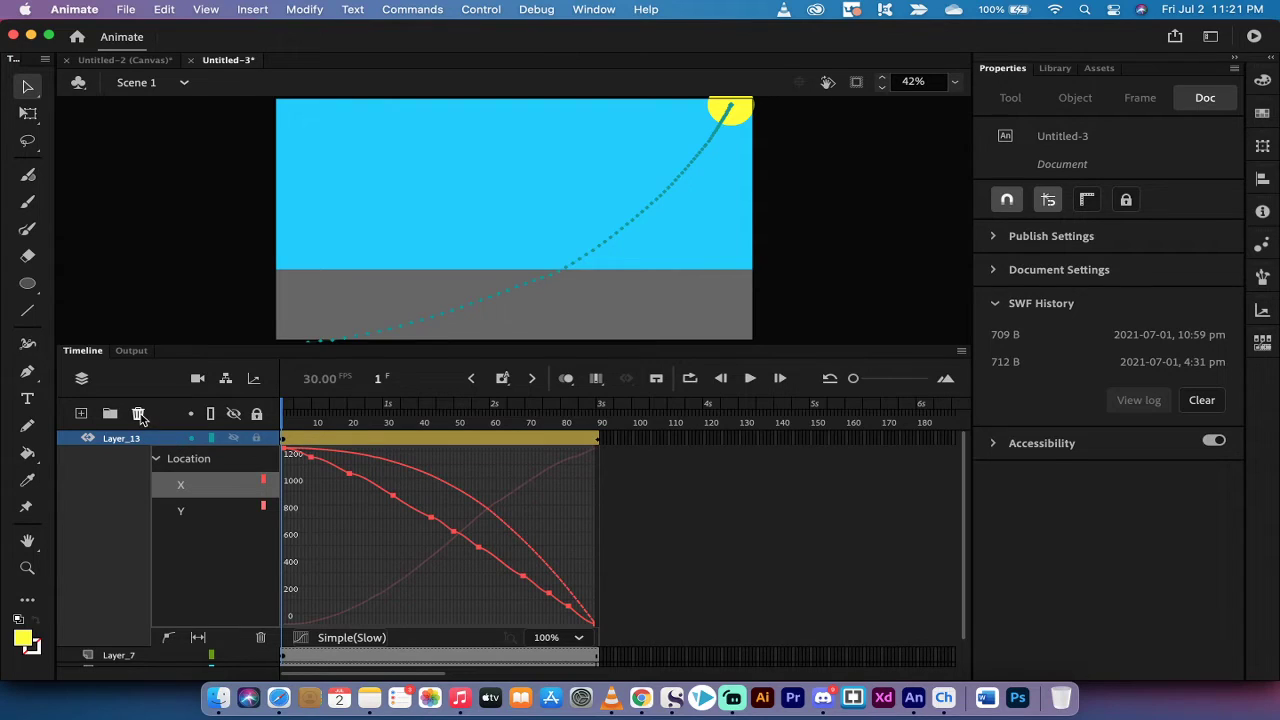
# Step: Preview the existing sun animation, then return to the first frame
pyautogui.click(751, 379)
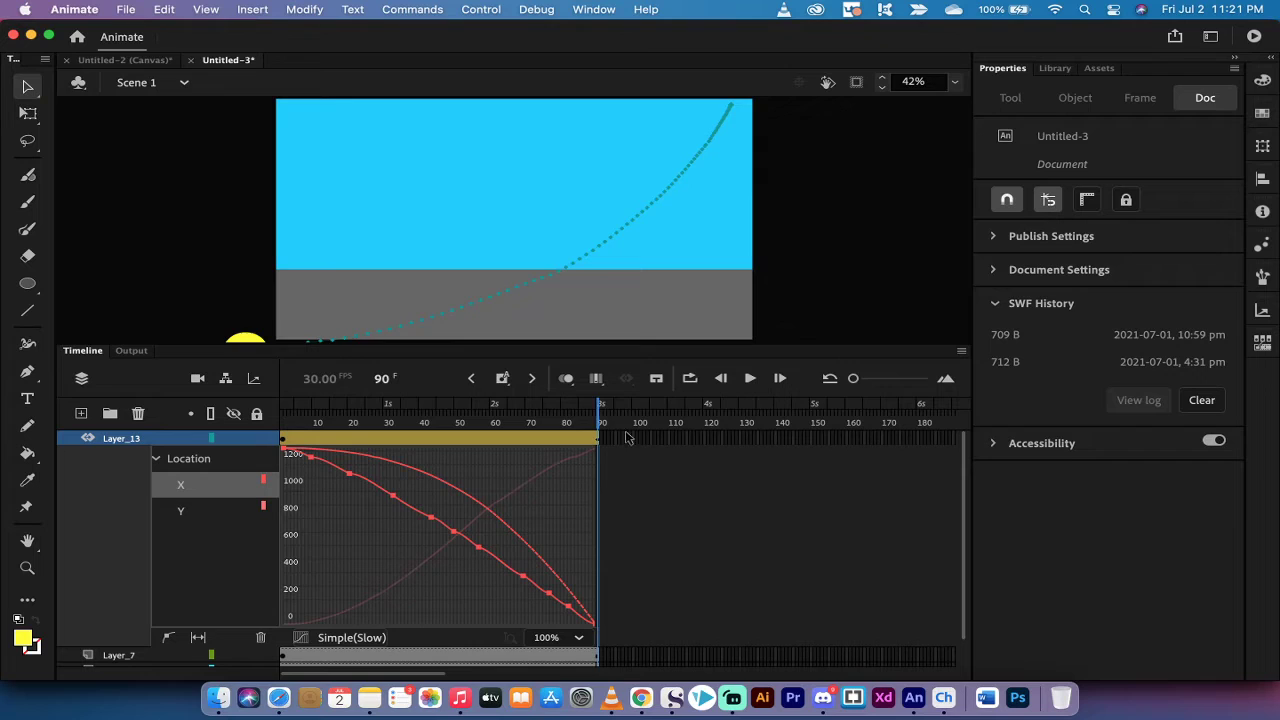
pyautogui.moveTo(600, 405); pyautogui.dragTo(497, 405)
pyautogui.hotkey('shift', ',')
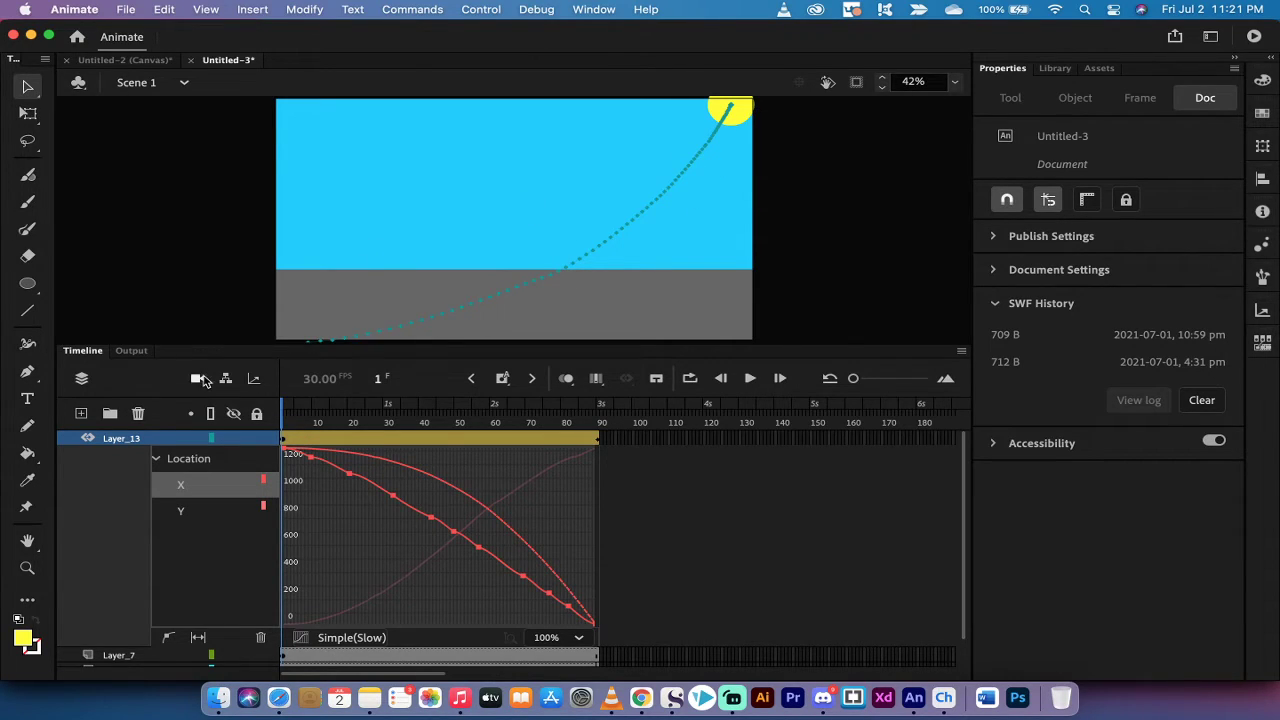
# Step: Delete the old tweened sun layer, Layer_13, along with its tween
pyautogui.click(115, 446)
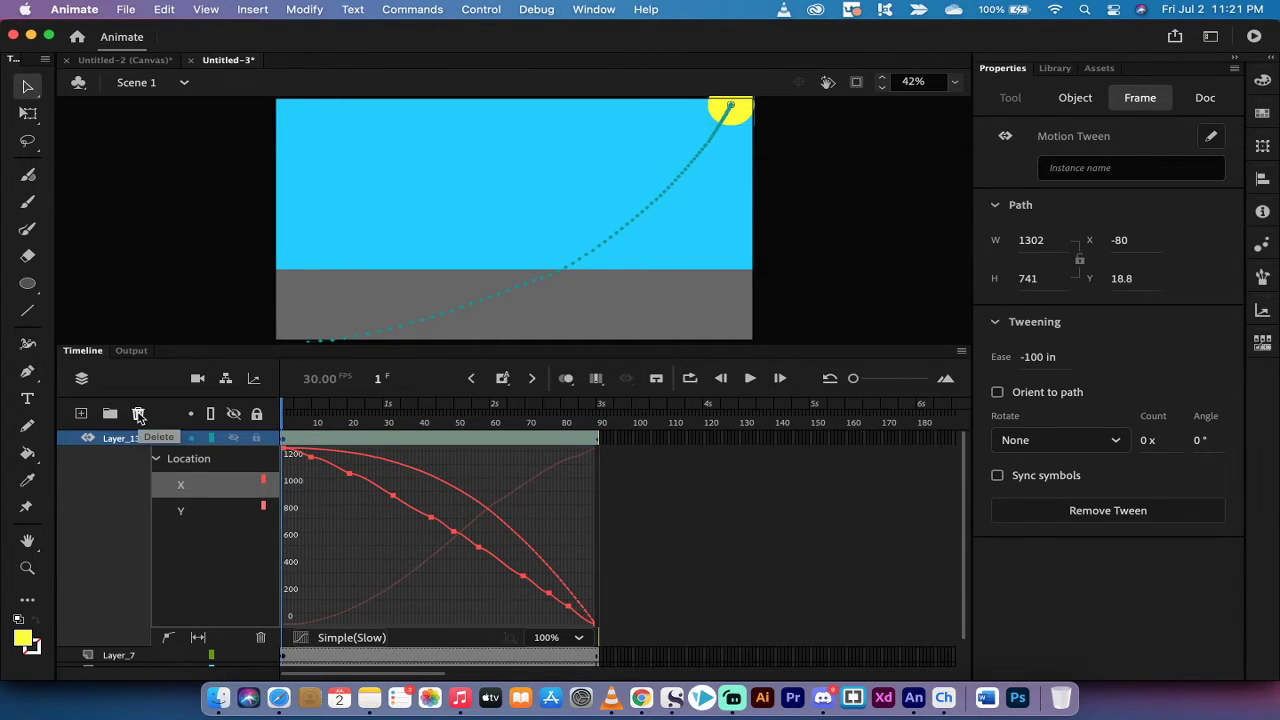
pyautogui.click(139, 415)
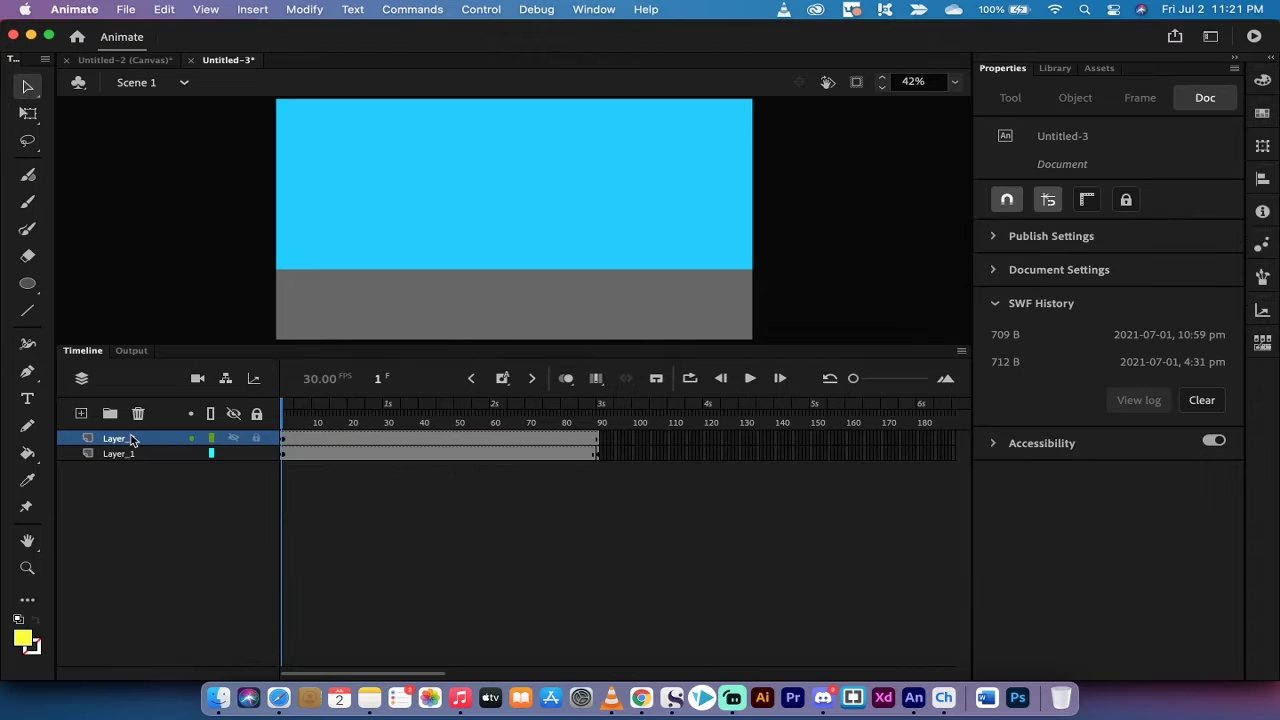
pyautogui.moveTo(470, 343); pyautogui.dragTo(472, 465)
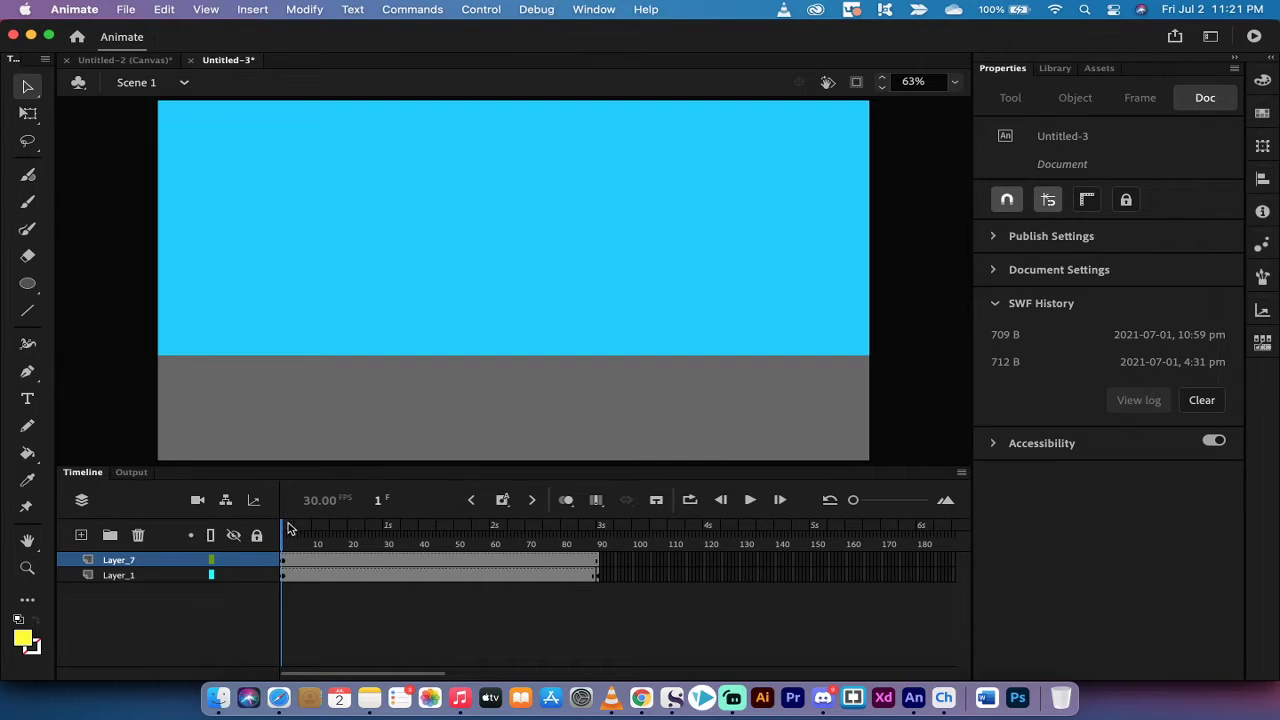
pyautogui.moveTo(283, 537)
pyautogui.mouseDown()
pyautogui.moveTo(598, 541)
pyautogui.moveTo(268, 553)
pyautogui.mouseUp()
# Step: Add a new layer above Layer_7 and name it Sun
pyautogui.click(140, 563)
pyautogui.click(128, 632)
pyautogui.click(81, 535)
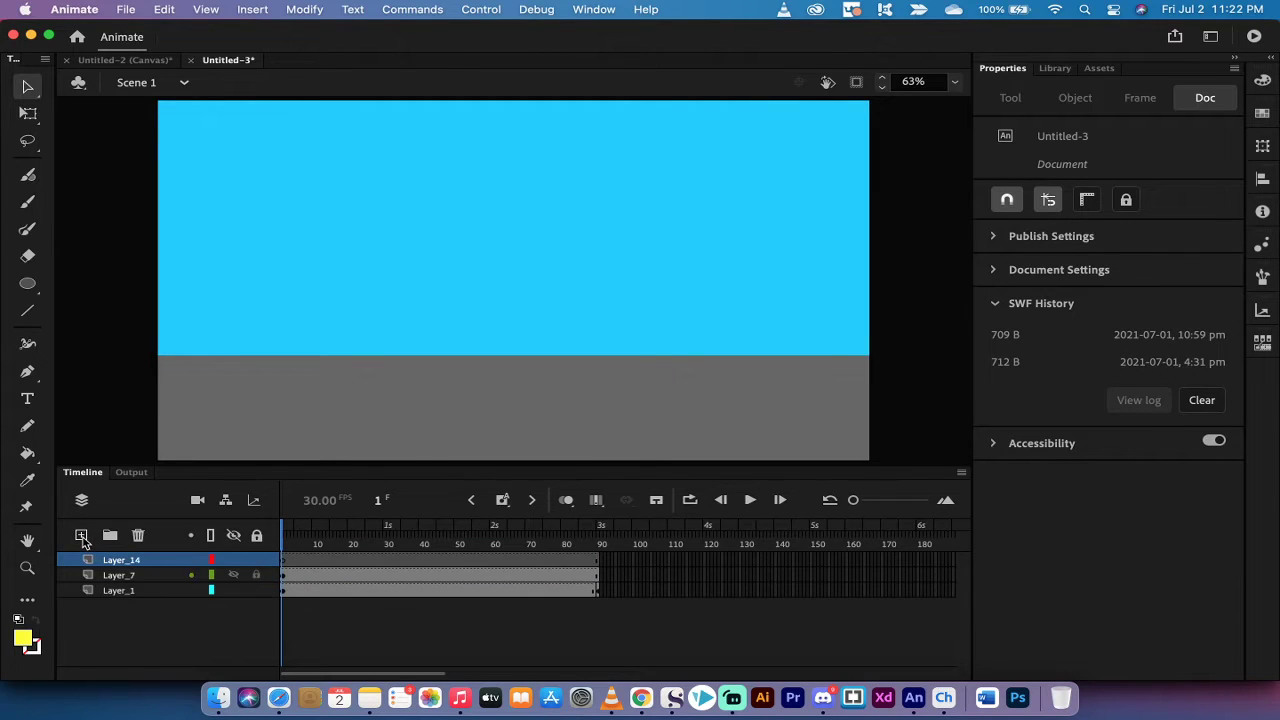
pyautogui.doubleClick(120, 561)
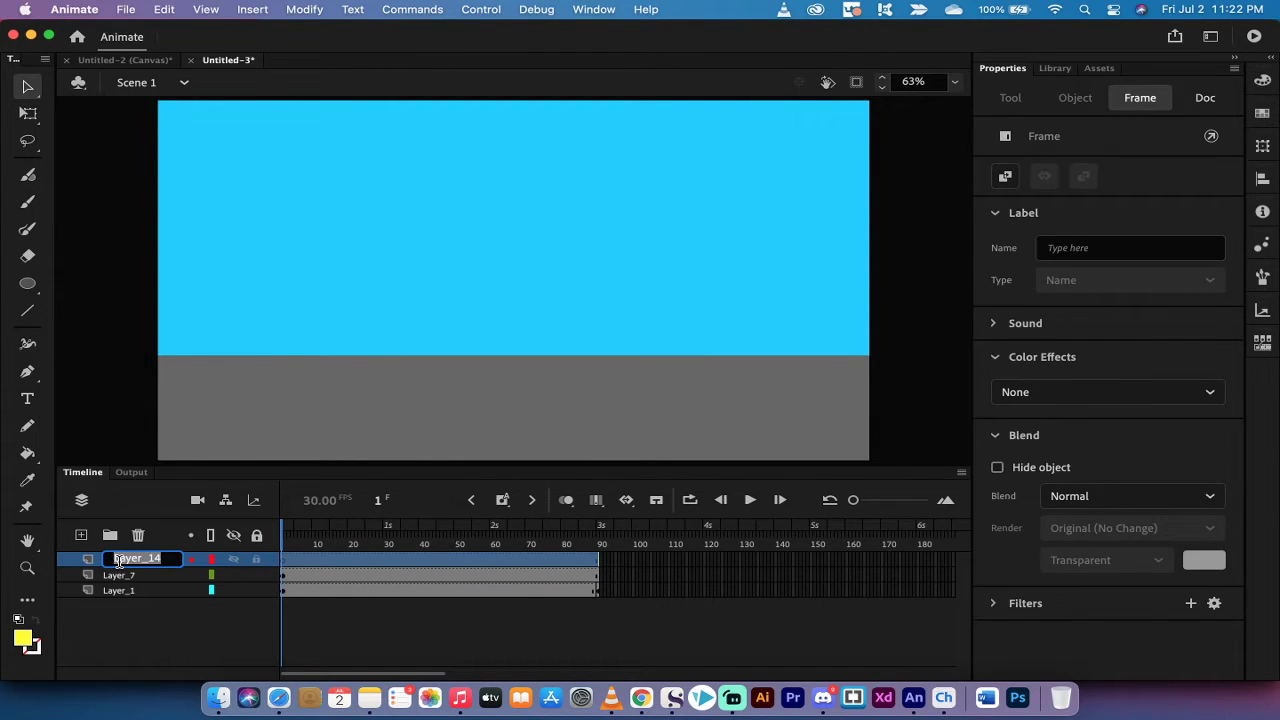
pyautogui.write('Sun')
pyautogui.press('Return')
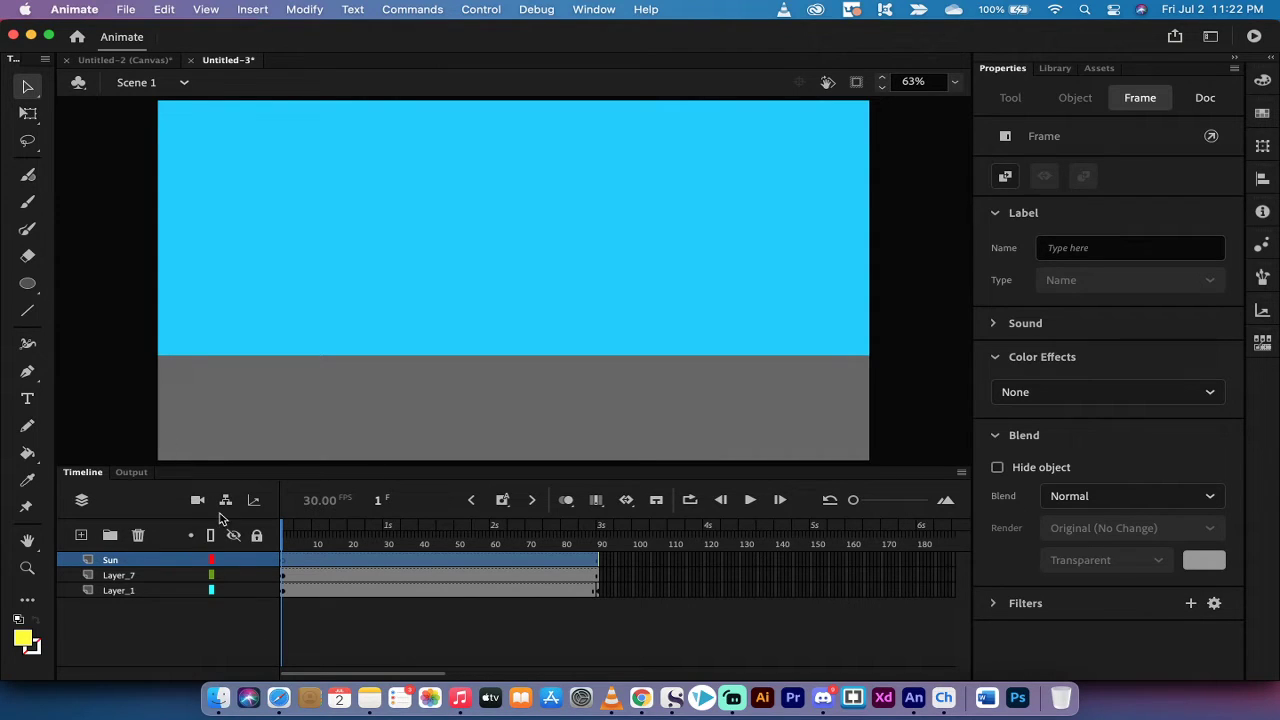
# Step: Draw a yellow 120×120 circle and move it to X 1130, Y 20 in the top-right sky
pyautogui.moveTo(27, 284); pyautogui.dragTo(133, 338)
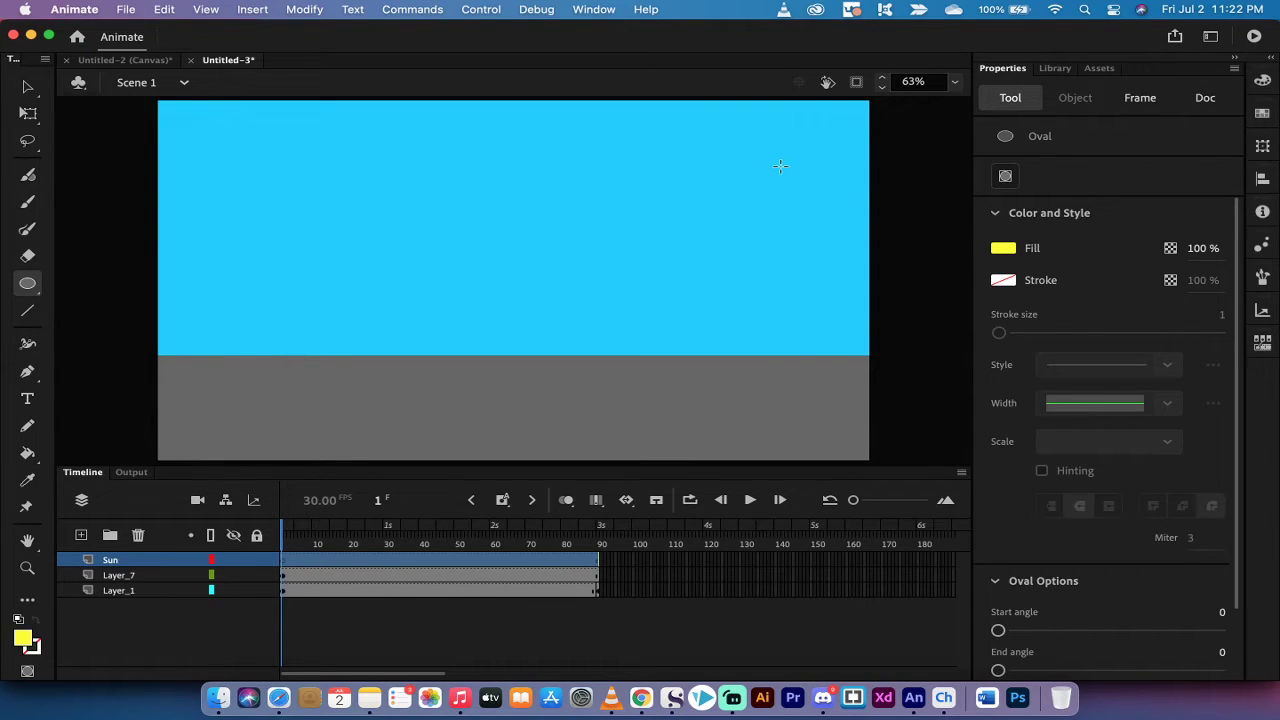
pyautogui.moveTo(769, 163); pyautogui.dragTo(801, 197)
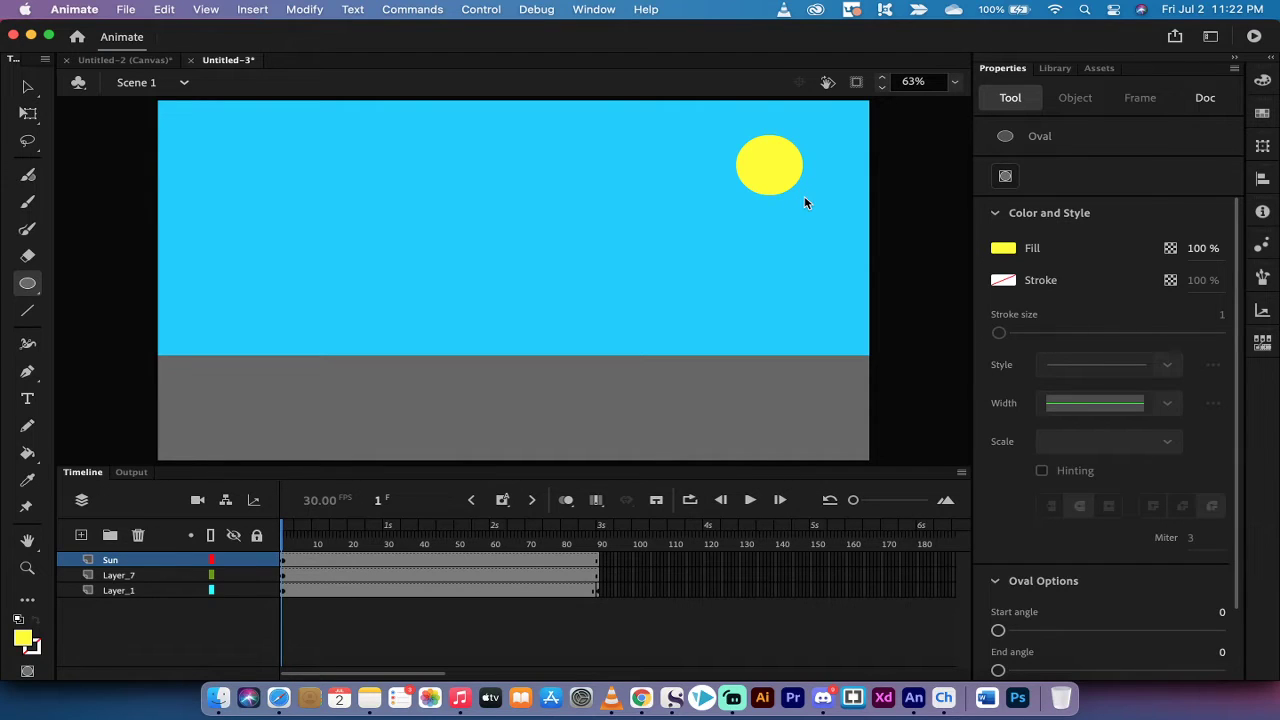
pyautogui.click(30, 88)
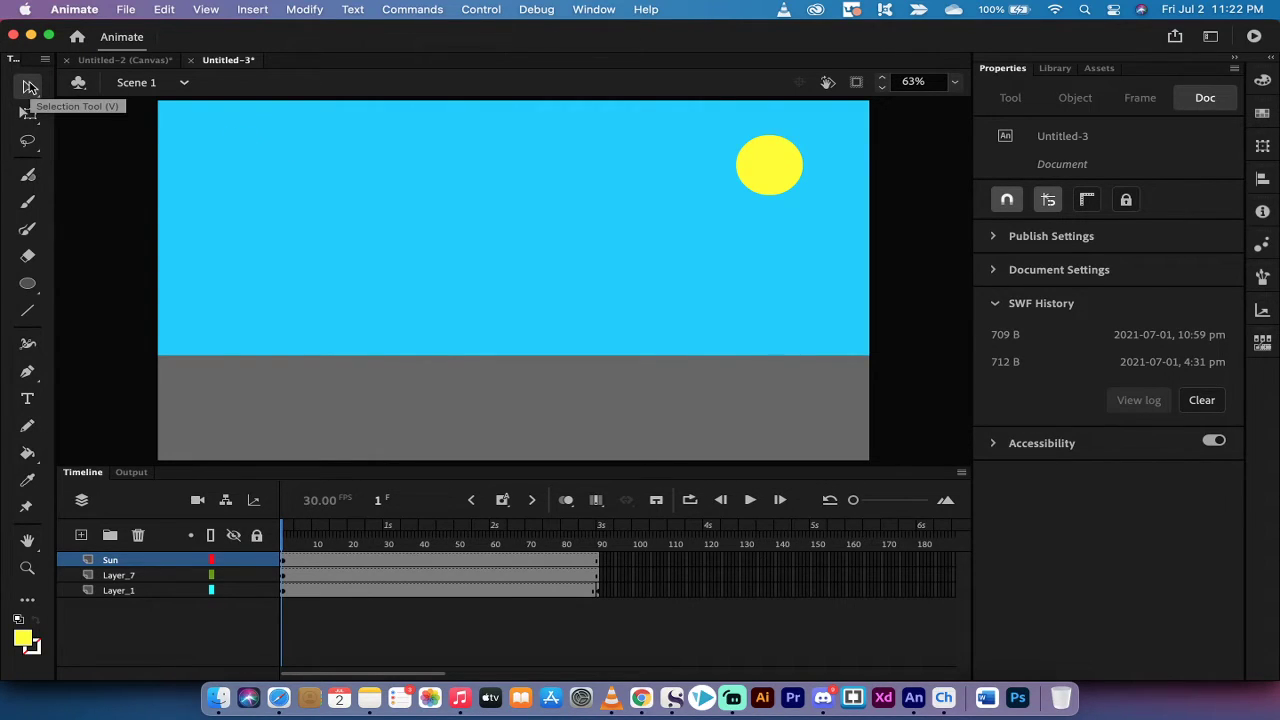
pyautogui.click(772, 170)
pyautogui.moveTo(775, 170); pyautogui.dragTo(812, 147)
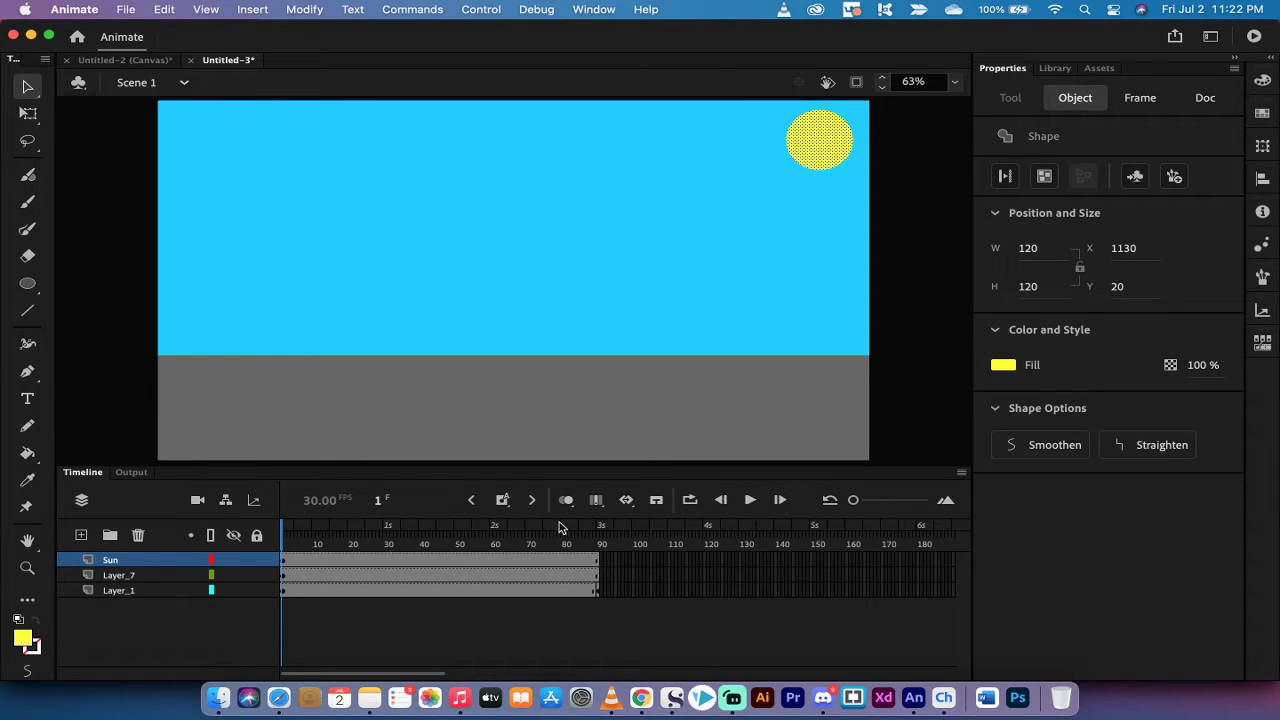
# Step: Check the sun's size and position at frame 90, then return to frame 1
pyautogui.moveTo(560, 527); pyautogui.dragTo(603, 535)
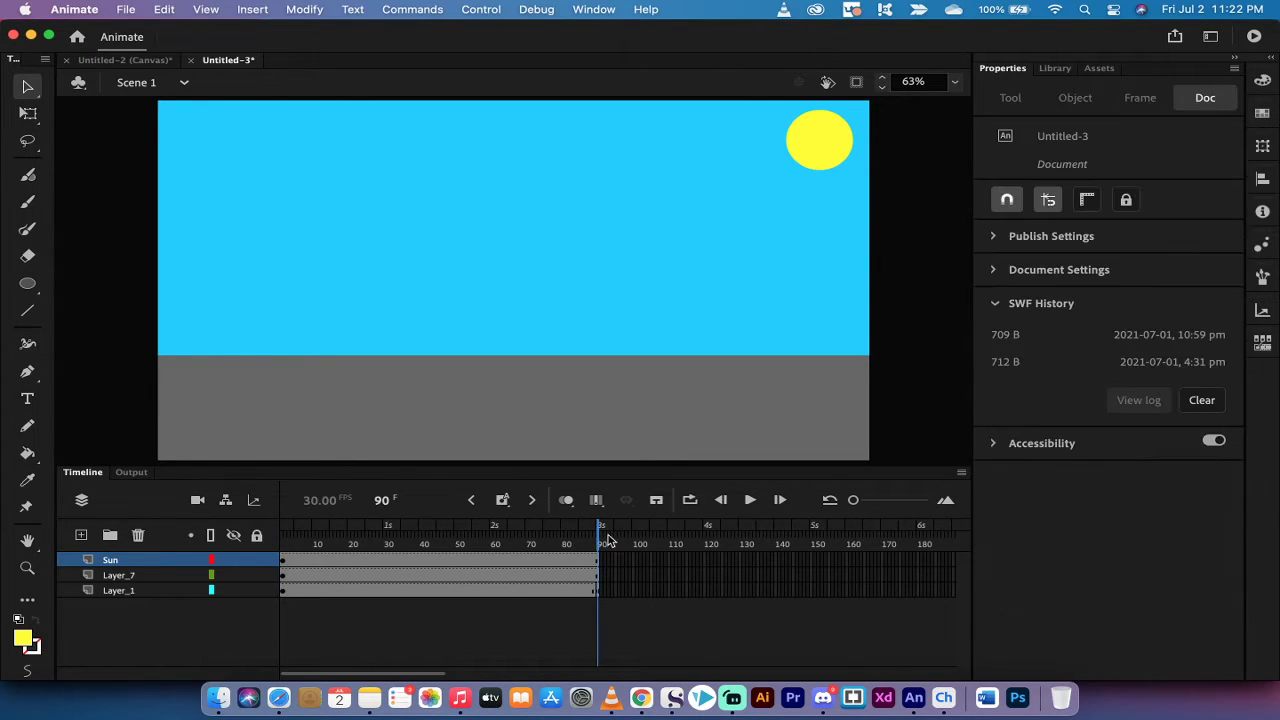
pyautogui.click(806, 146)
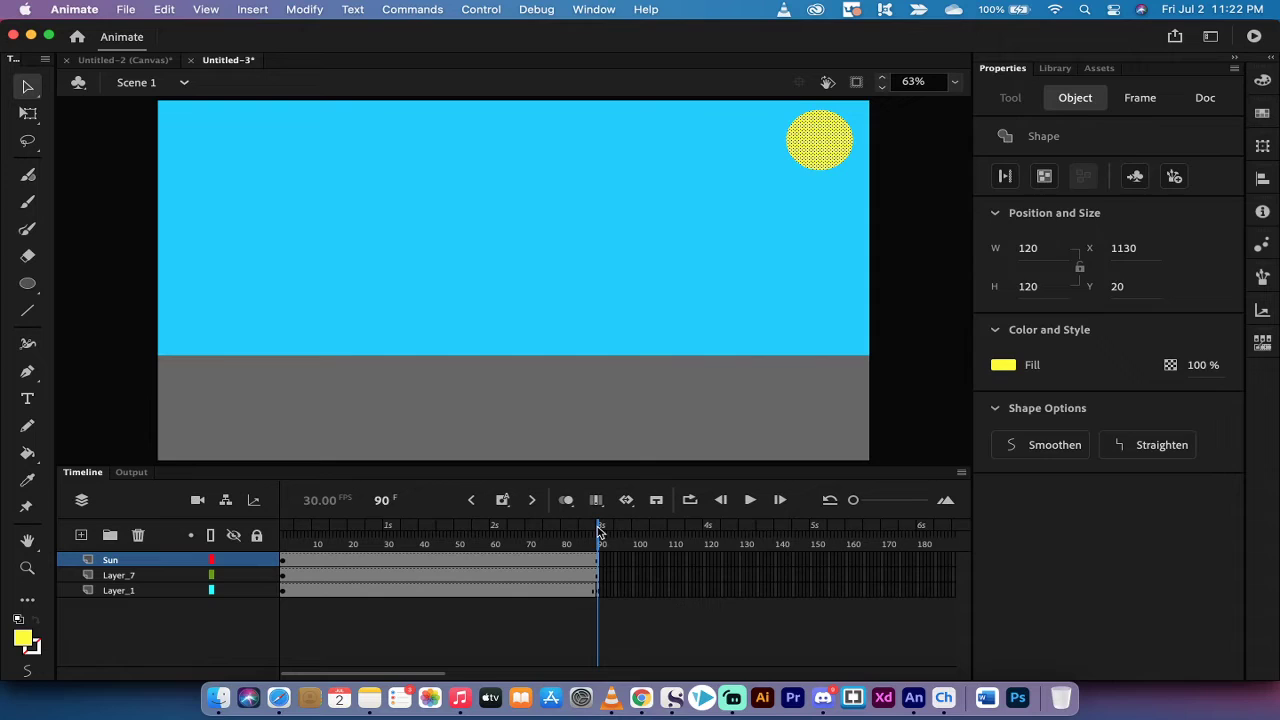
pyautogui.moveTo(598, 532); pyautogui.dragTo(278, 555)
# Step: Create a motion tween from the Sun layer's first frame, converting the sun to Movie Clip Symbol 8
pyautogui.click(284, 560)
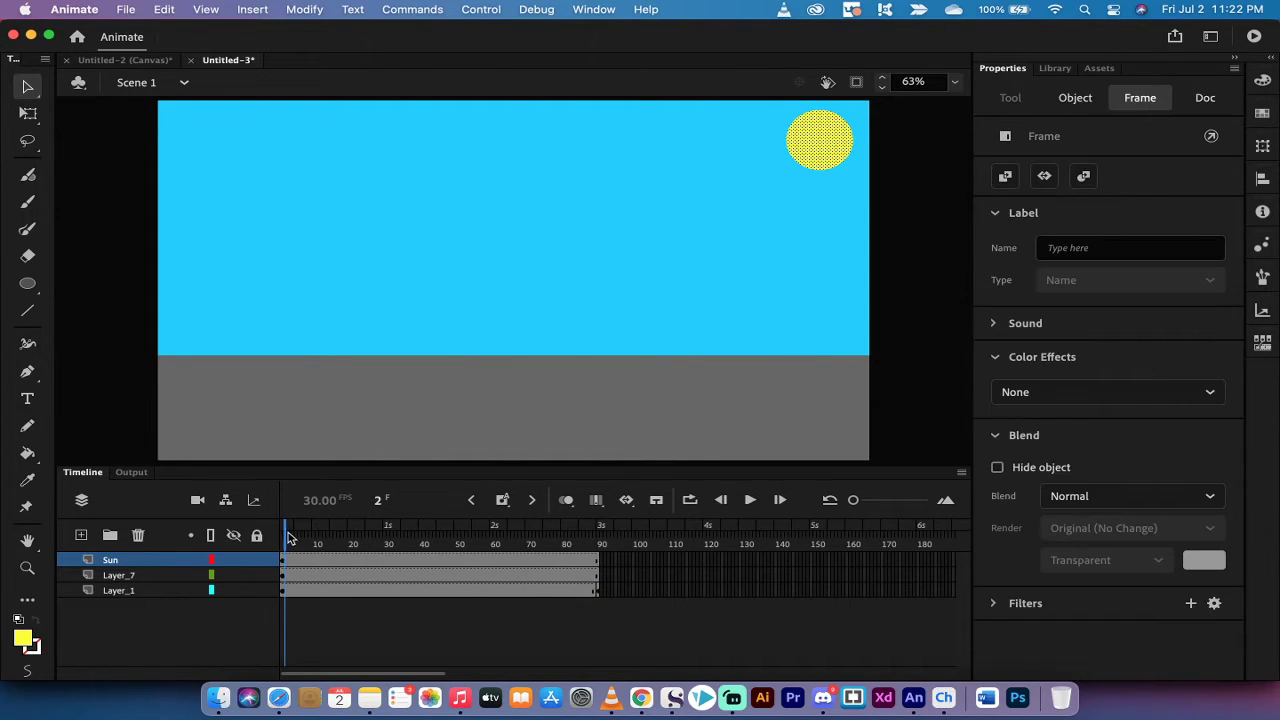
pyautogui.click(285, 537)
pyautogui.click(284, 563)
pyautogui.click(253, 9)
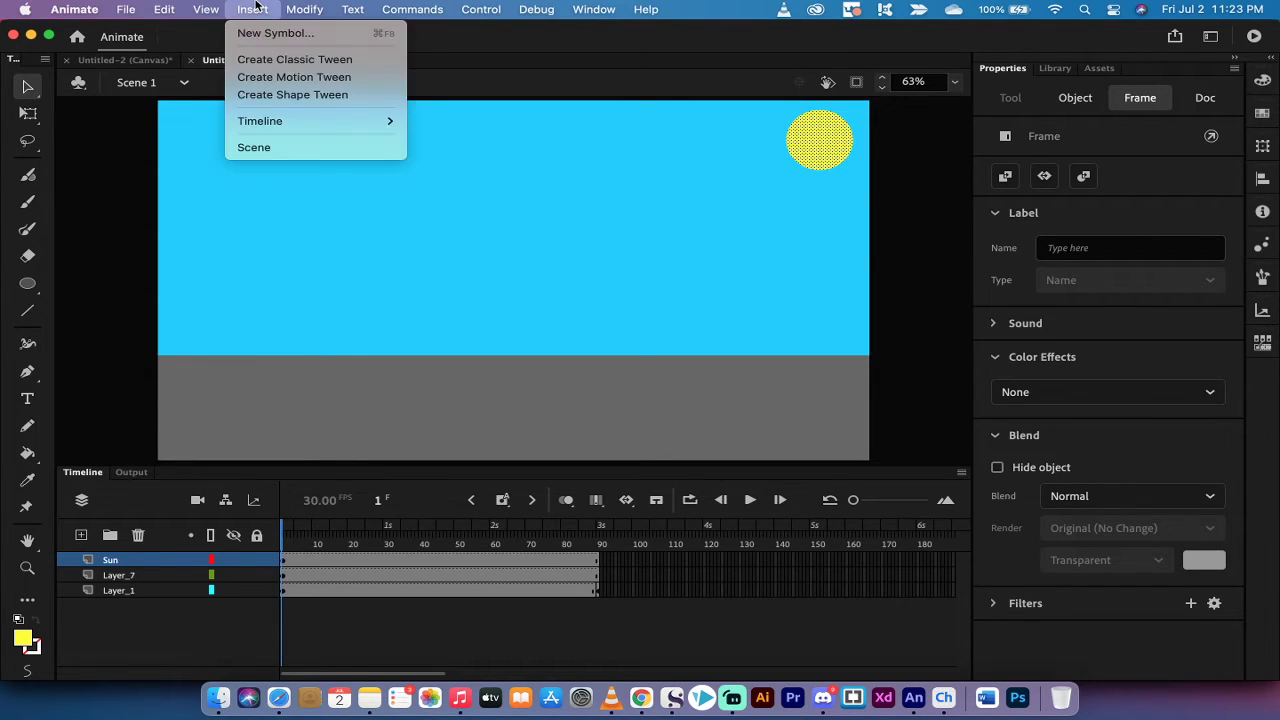
pyautogui.click(265, 77)
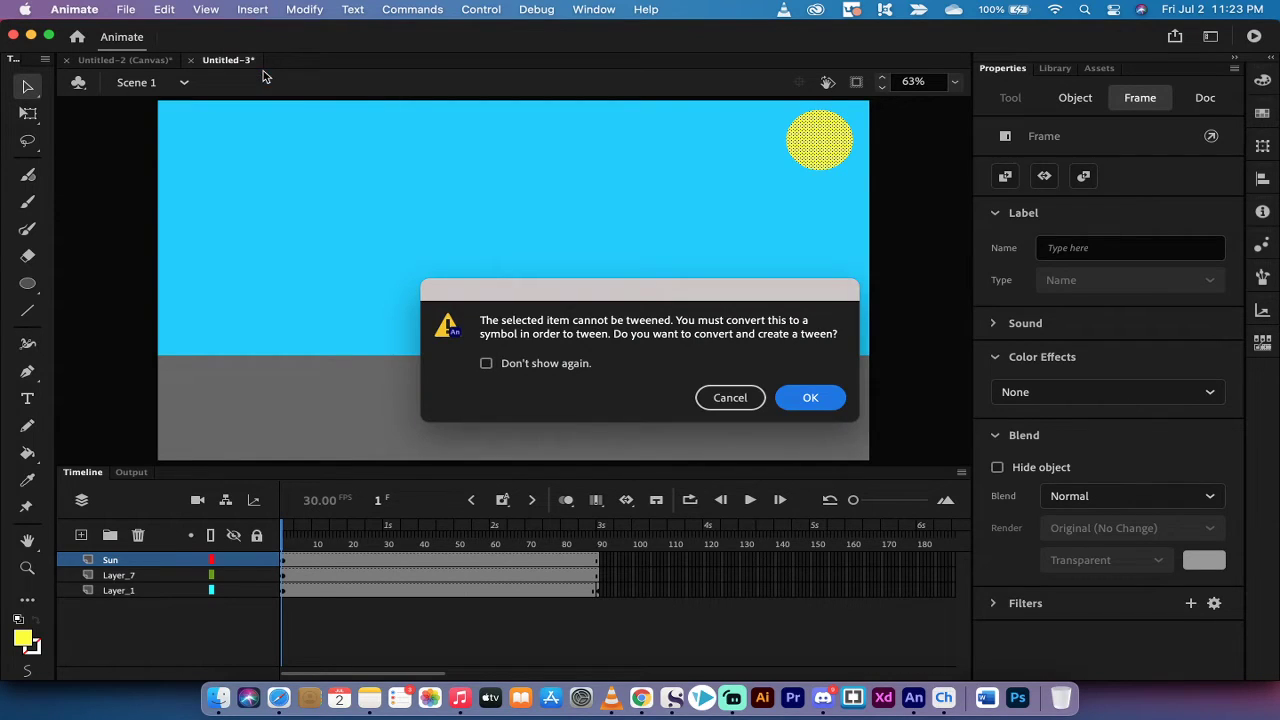
pyautogui.click(802, 400)
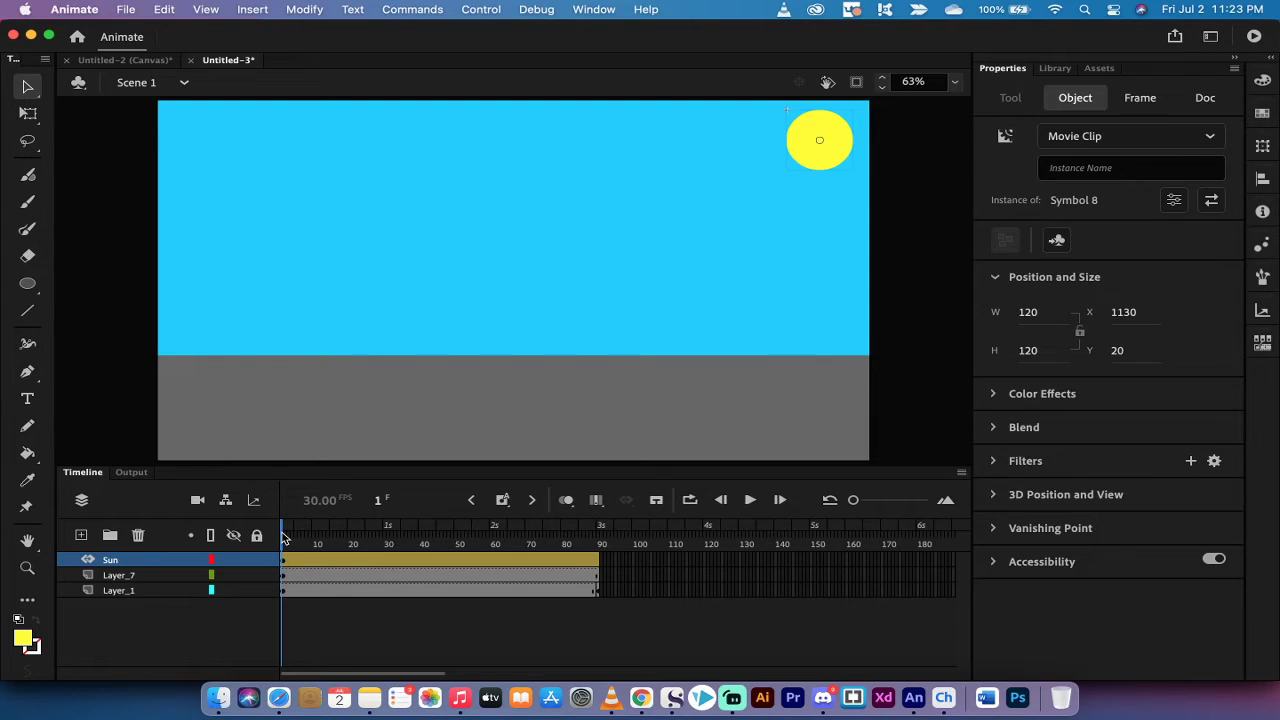
# Step: At frame 90, move the sun off-stage to the bottom-left at X -140, Y 670
pyautogui.moveTo(283, 537); pyautogui.dragTo(603, 530)
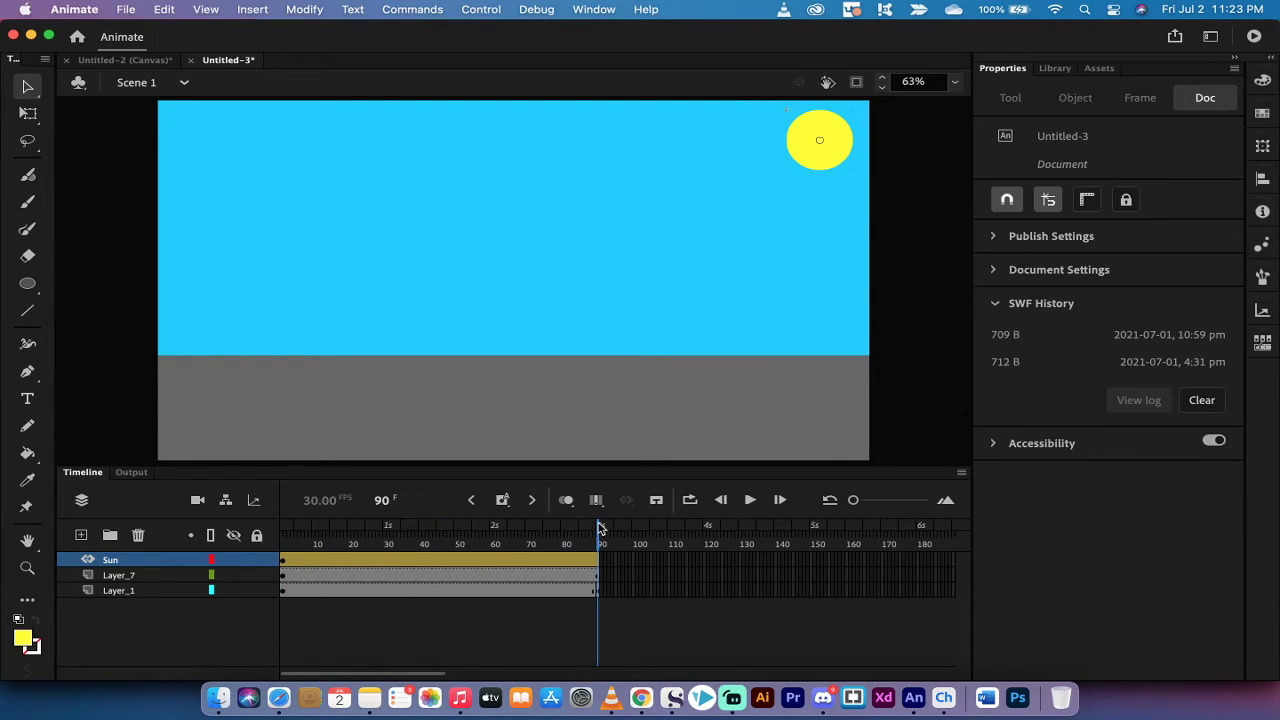
pyautogui.click(810, 160)
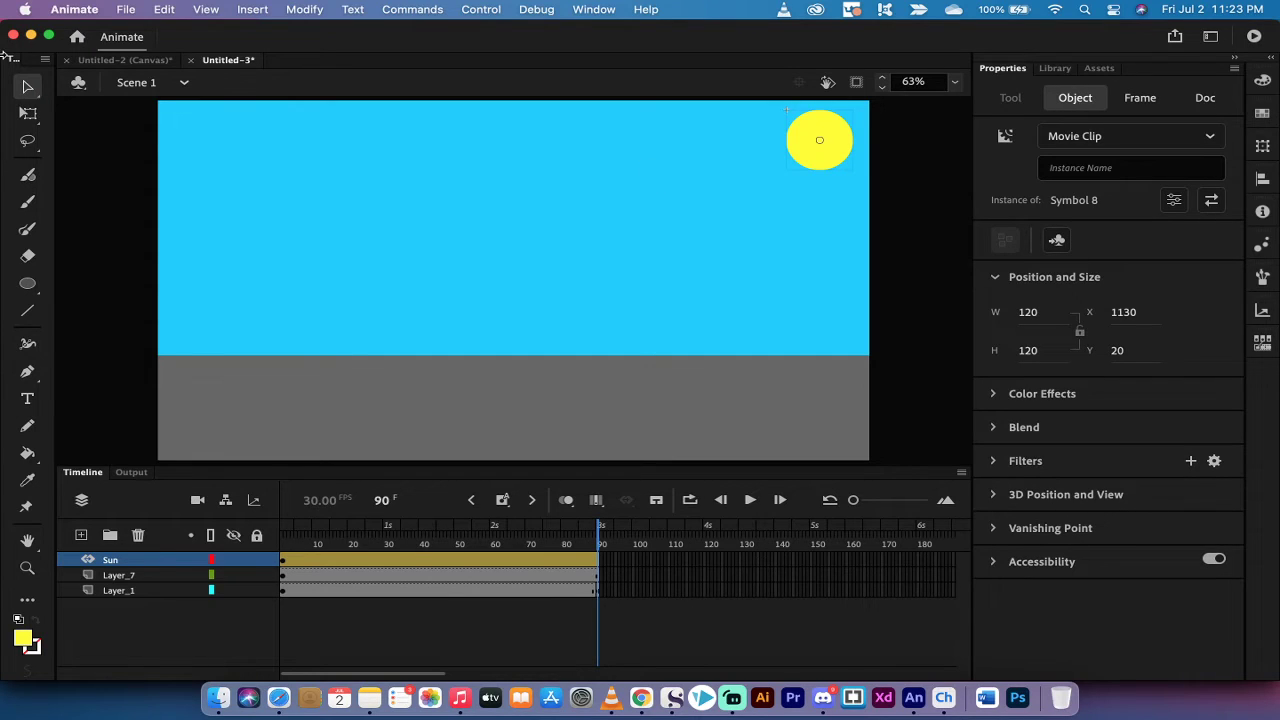
pyautogui.moveTo(810, 152); pyautogui.dragTo(104, 481)
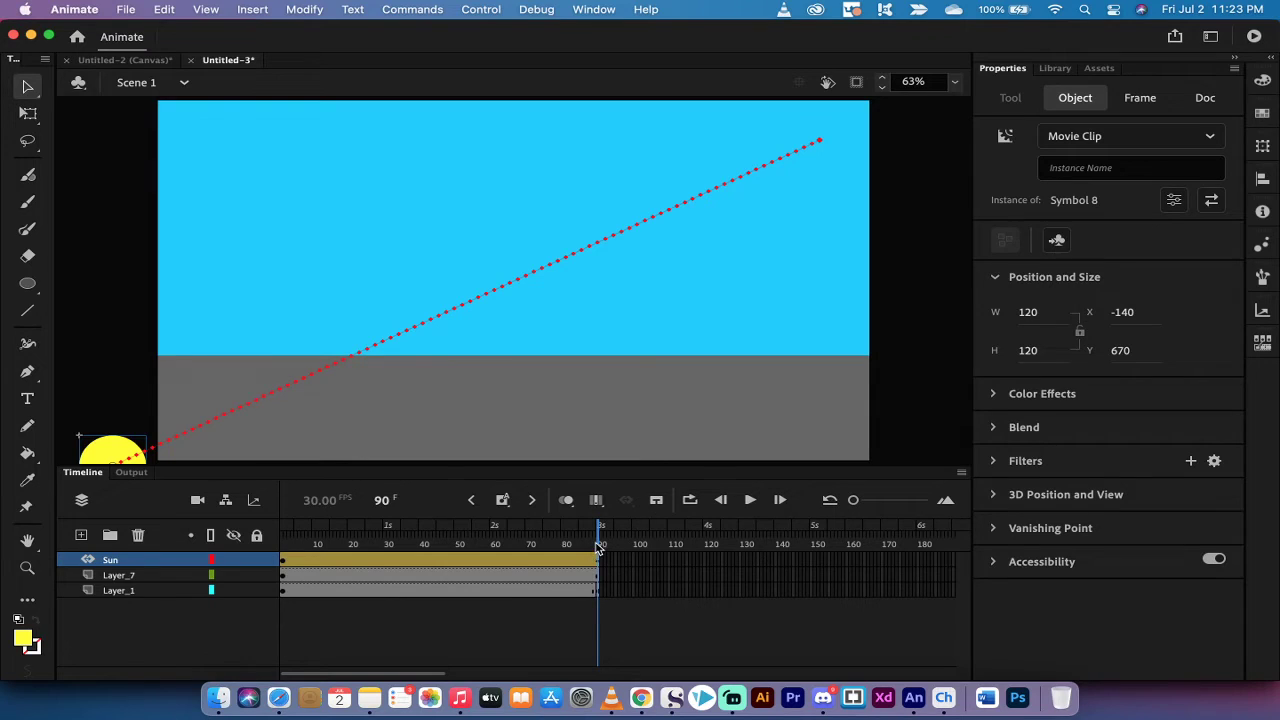
# Step: Preview the sun's straight diagonal animation and return to frame 1
pyautogui.moveTo(595, 548); pyautogui.dragTo(282, 563)
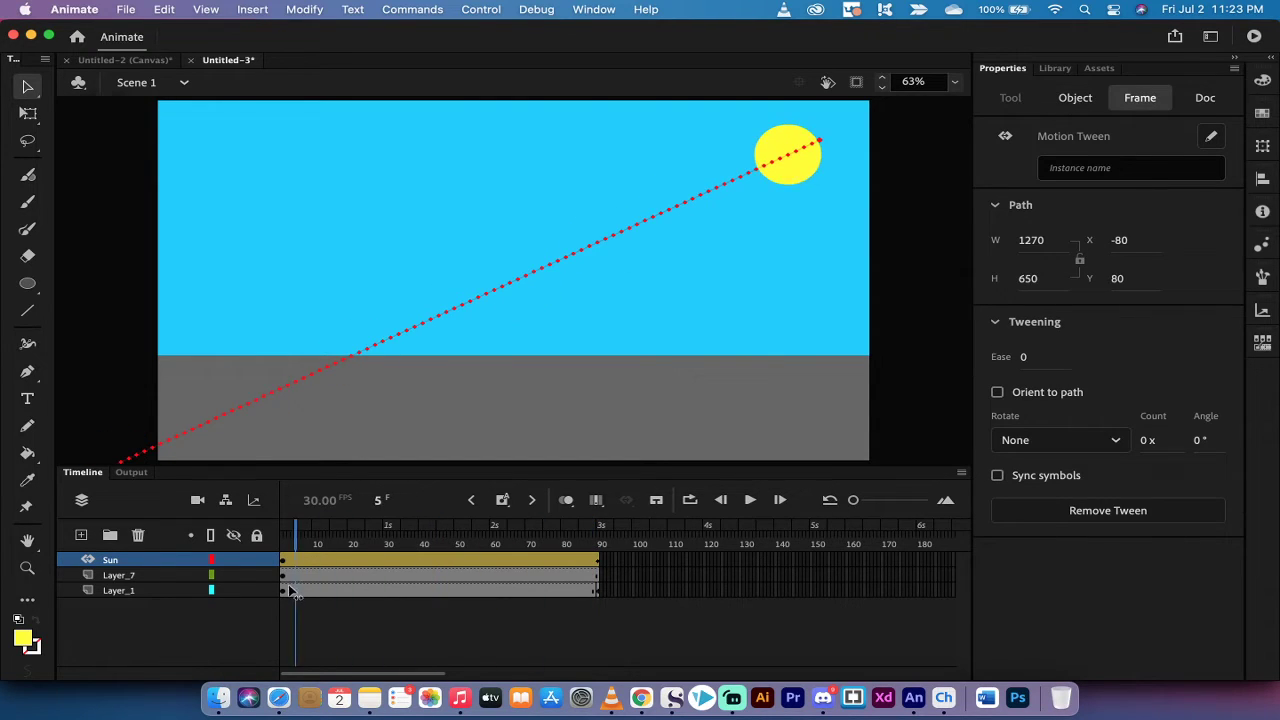
pyautogui.click(283, 590)
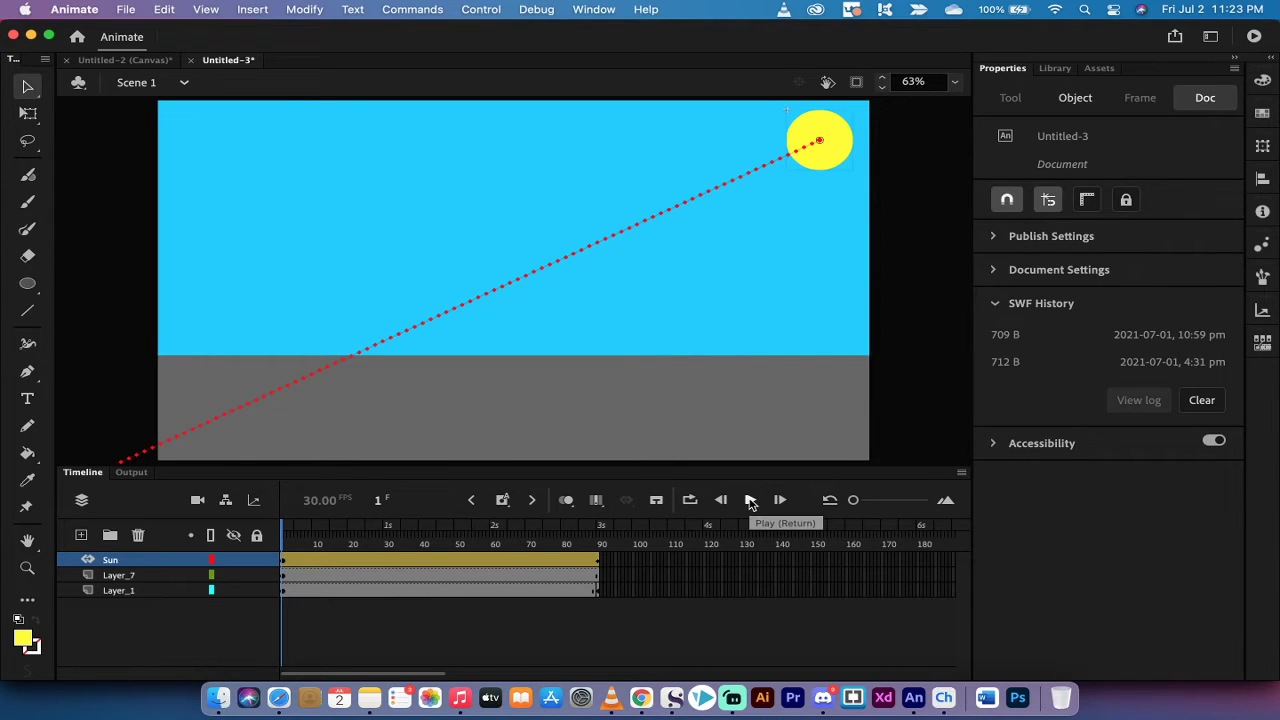
pyautogui.click(750, 501)
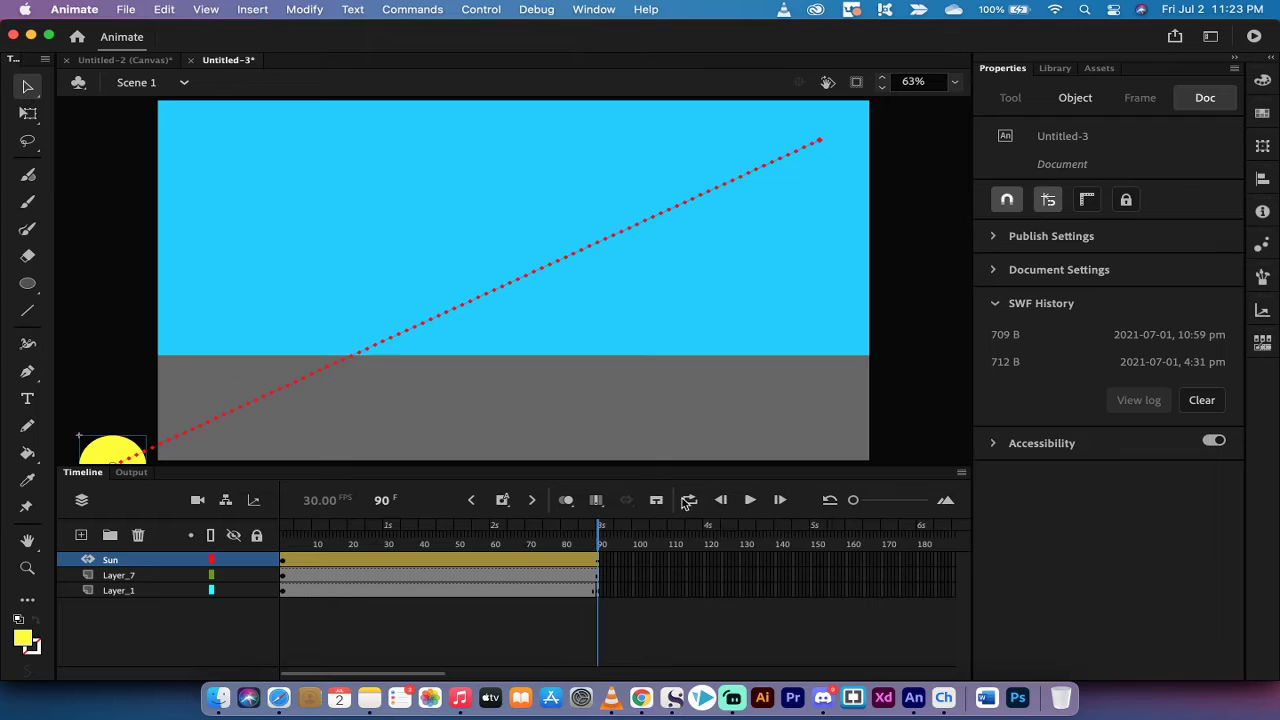
pyautogui.moveTo(604, 534); pyautogui.dragTo(133, 567)
pyautogui.click(127, 568)
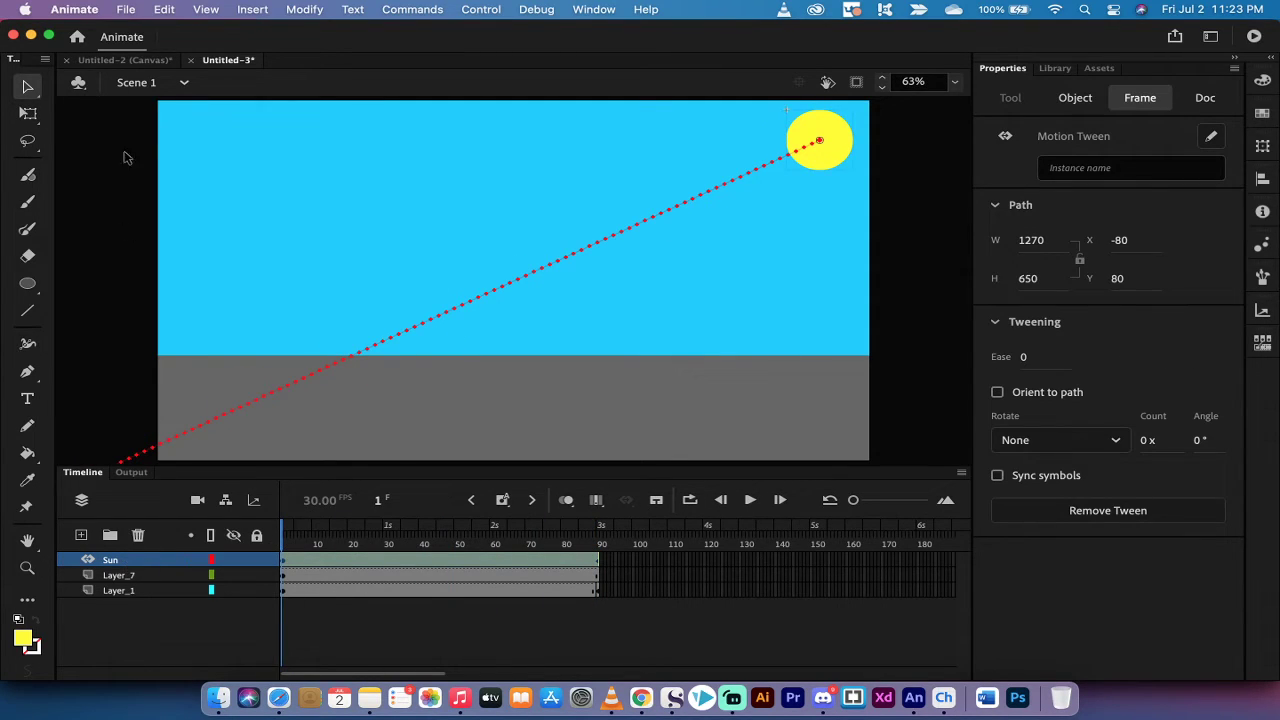
# Step: Bend the sun's dotted motion path into a curve, then steepen its drop from the top-right
pyautogui.click(29, 89)
pyautogui.click(510, 284)
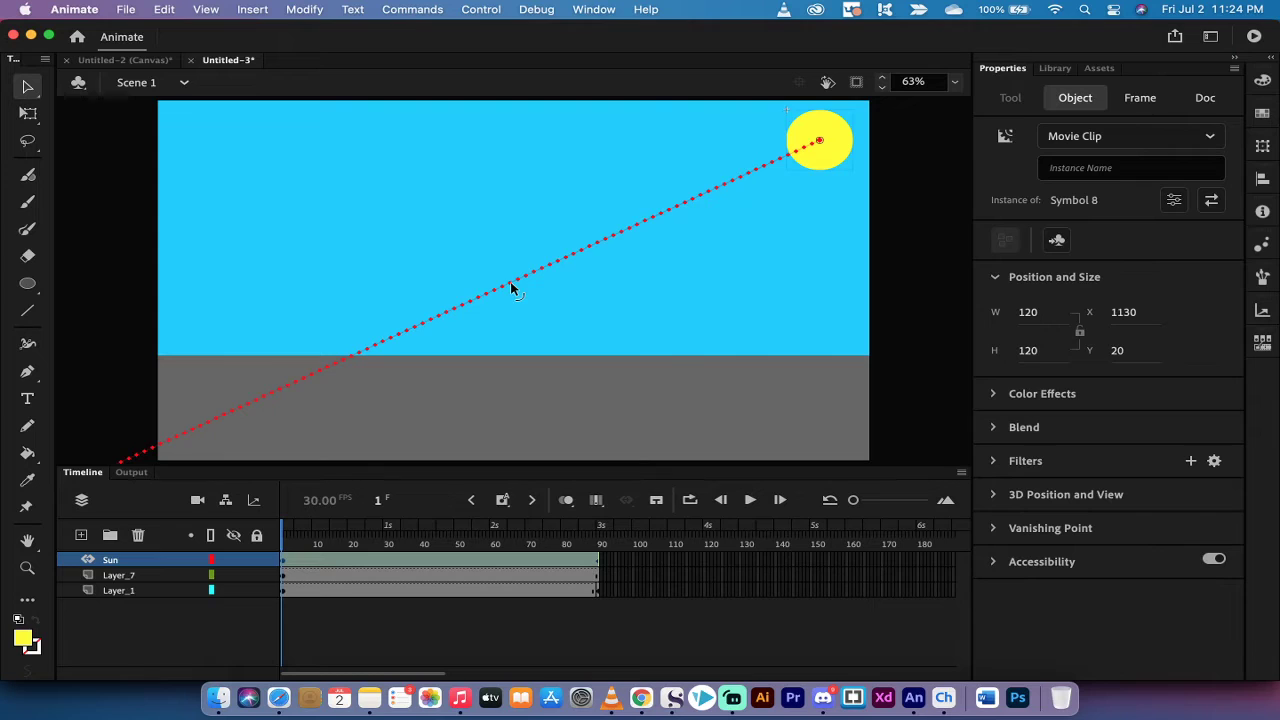
pyautogui.moveTo(513, 287); pyautogui.dragTo(571, 369)
pyautogui.moveTo(281, 537)
pyautogui.mouseDown()
pyautogui.moveTo(594, 546)
pyautogui.moveTo(283, 540)
pyautogui.mouseUp()
pyautogui.click(335, 447)
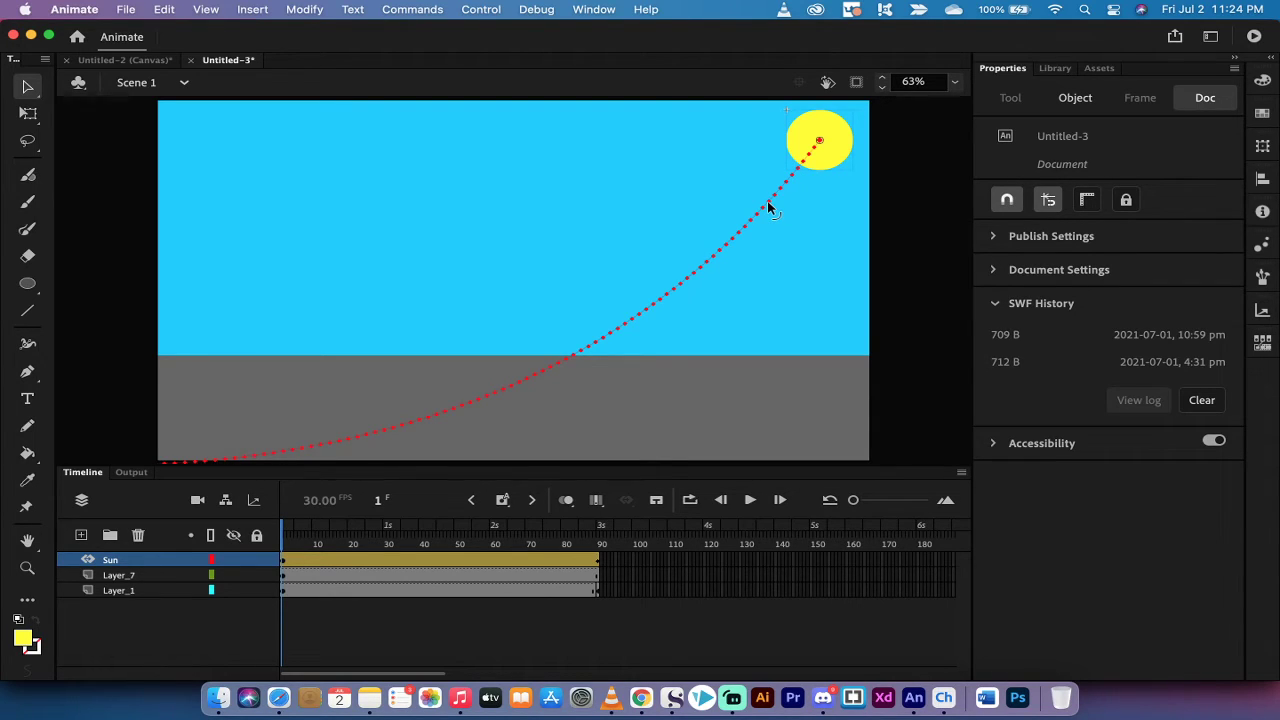
pyautogui.moveTo(767, 202); pyautogui.dragTo(608, 412)
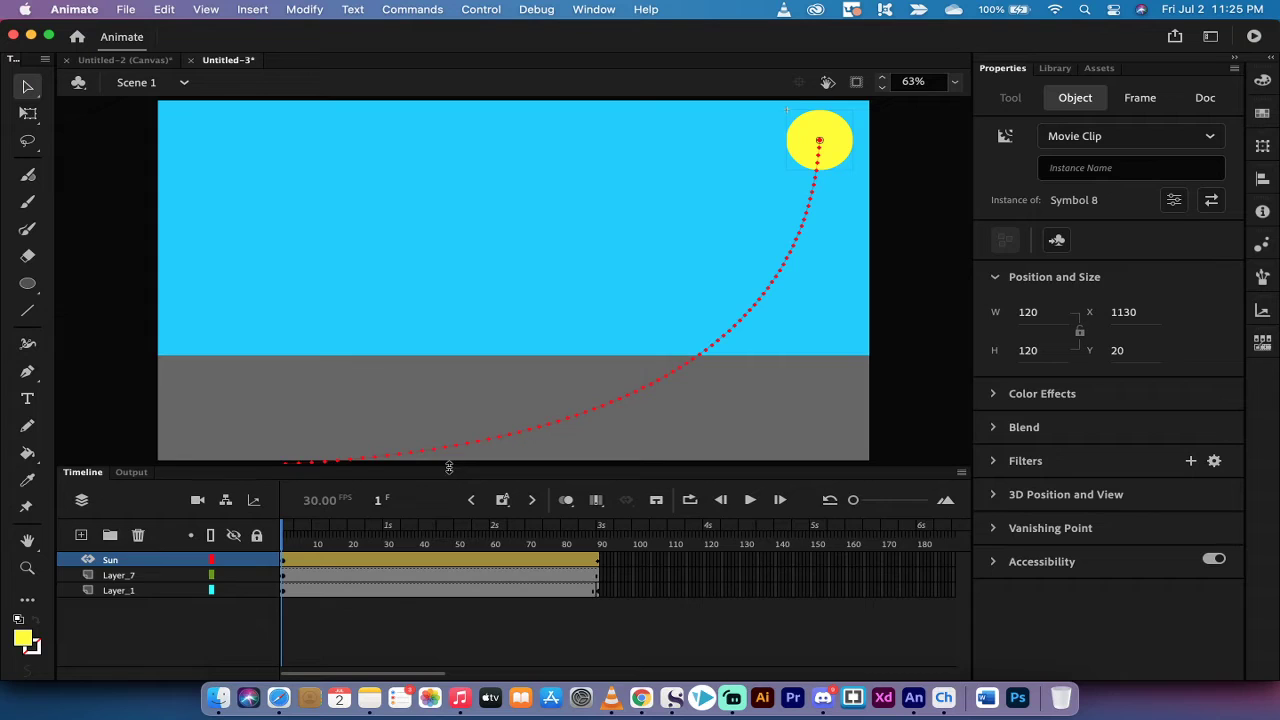
pyautogui.moveTo(449, 466)
pyautogui.mouseDown()
pyautogui.moveTo(457, 496)
pyautogui.moveTo(461, 437)
pyautogui.moveTo(466, 470)
pyautogui.mouseUp()
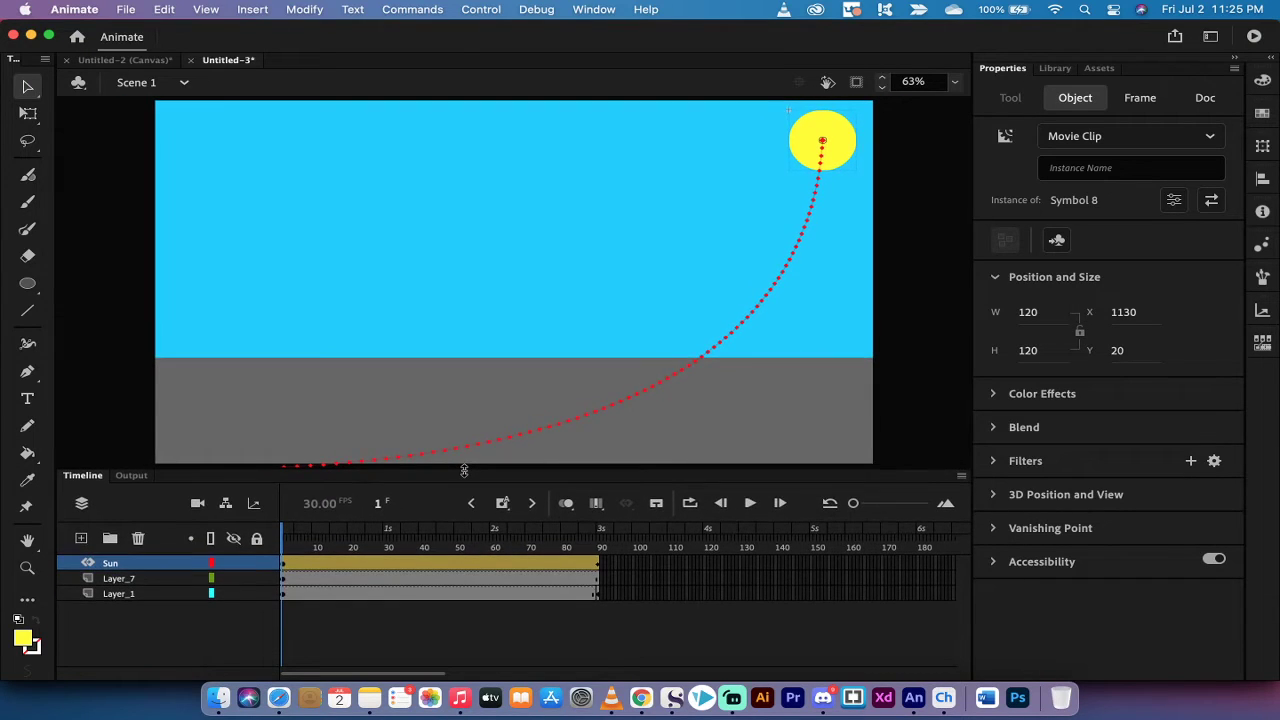
# Step: Set the stage zoom to 50% so the path's off-stage end is visible
pyautogui.click(956, 86)
pyautogui.click(978, 100)
pyautogui.click(956, 86)
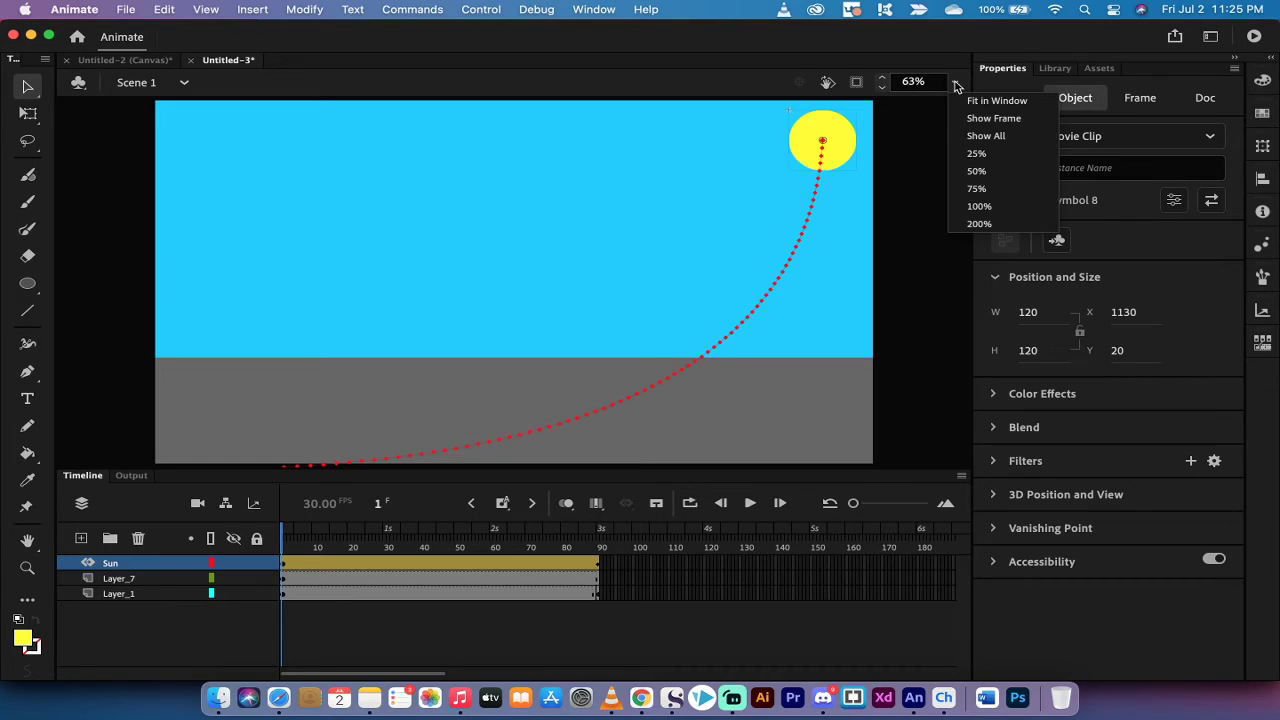
pyautogui.click(977, 171)
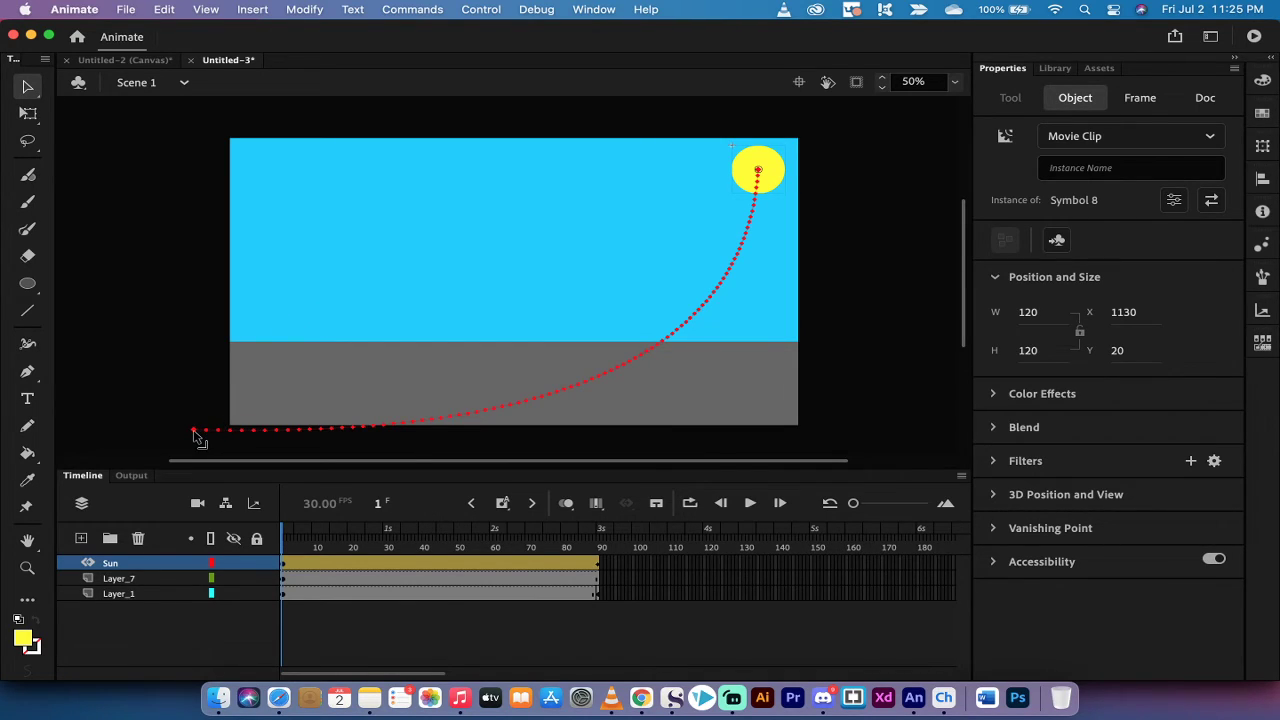
# Step: Lift the path's lower-left end, bend the curve, and move the sun to about X 1235.55, Y -56
pyautogui.moveTo(195, 432)
pyautogui.mouseDown()
pyautogui.moveTo(197, 396)
pyautogui.moveTo(194, 434)
pyautogui.mouseUp()
pyautogui.moveTo(362, 430); pyautogui.dragTo(320, 421)
pyautogui.moveTo(758, 172); pyautogui.dragTo(806, 139)
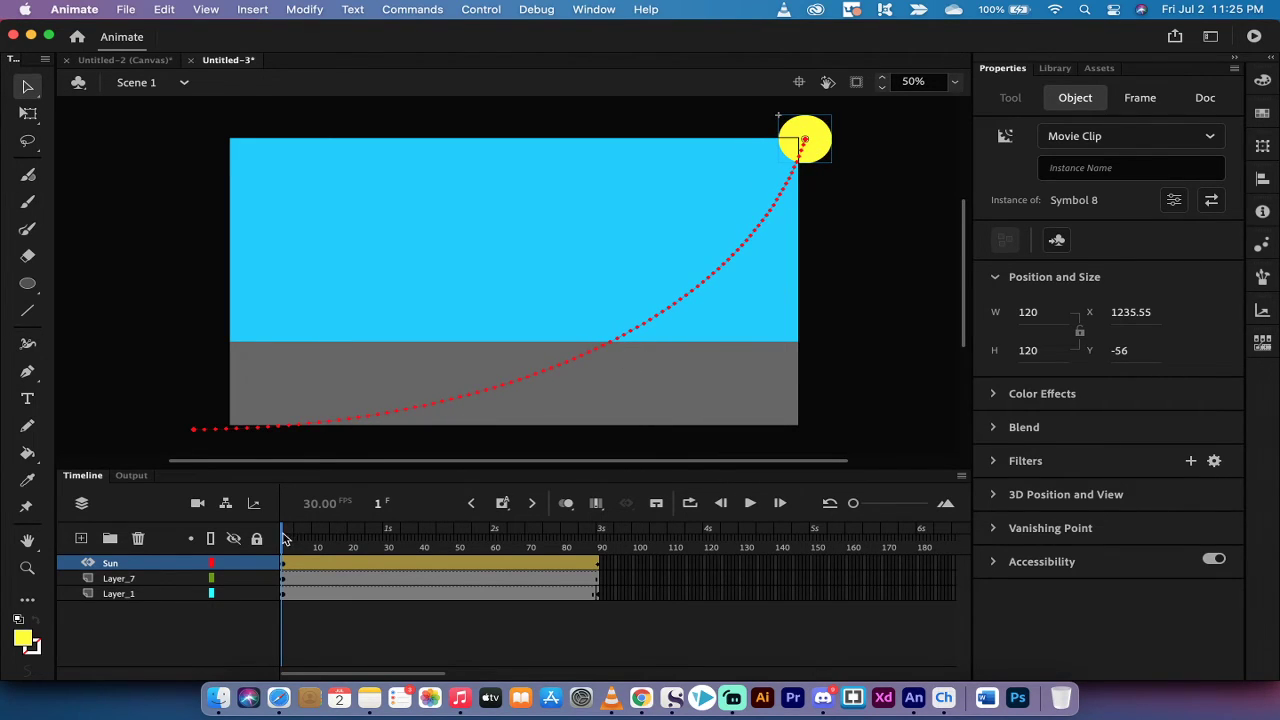
pyautogui.moveTo(283, 540)
pyautogui.mouseDown()
pyautogui.moveTo(500, 540)
pyautogui.moveTo(265, 540)
pyautogui.mouseUp()
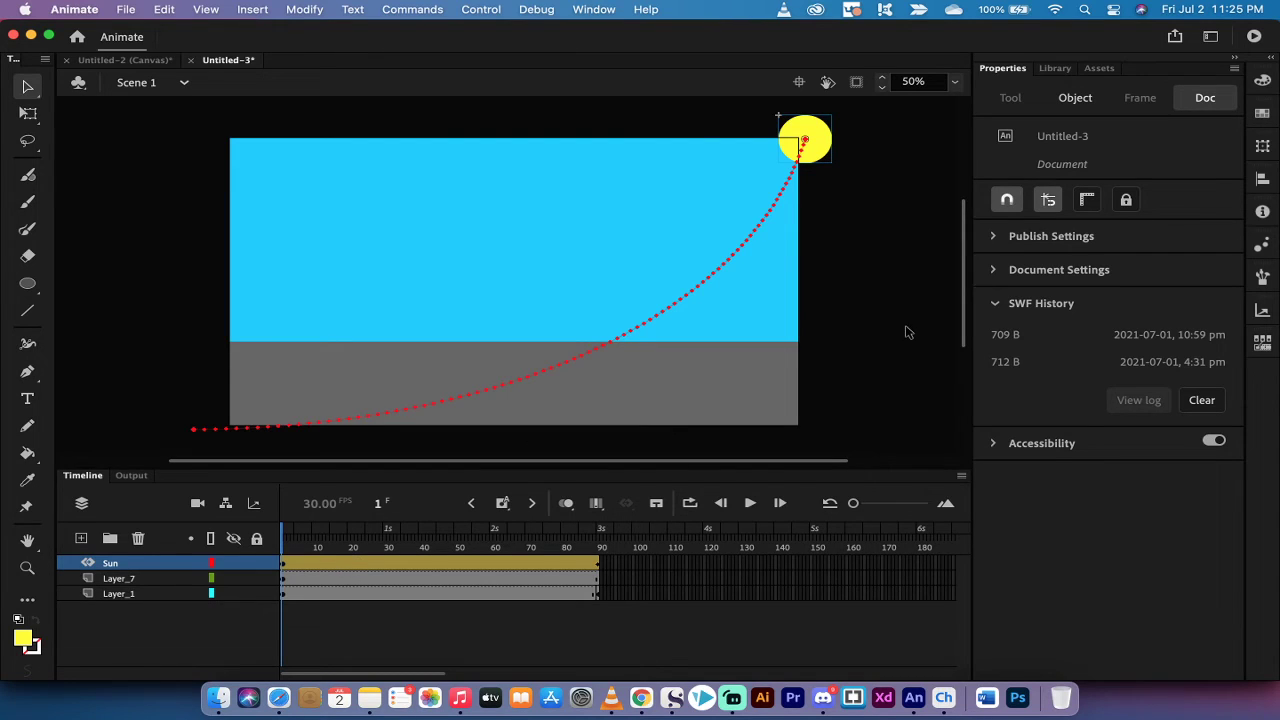
# Step: Set the sun tween's Ease to -100 in under Tweening properties
pyautogui.click(744, 247)
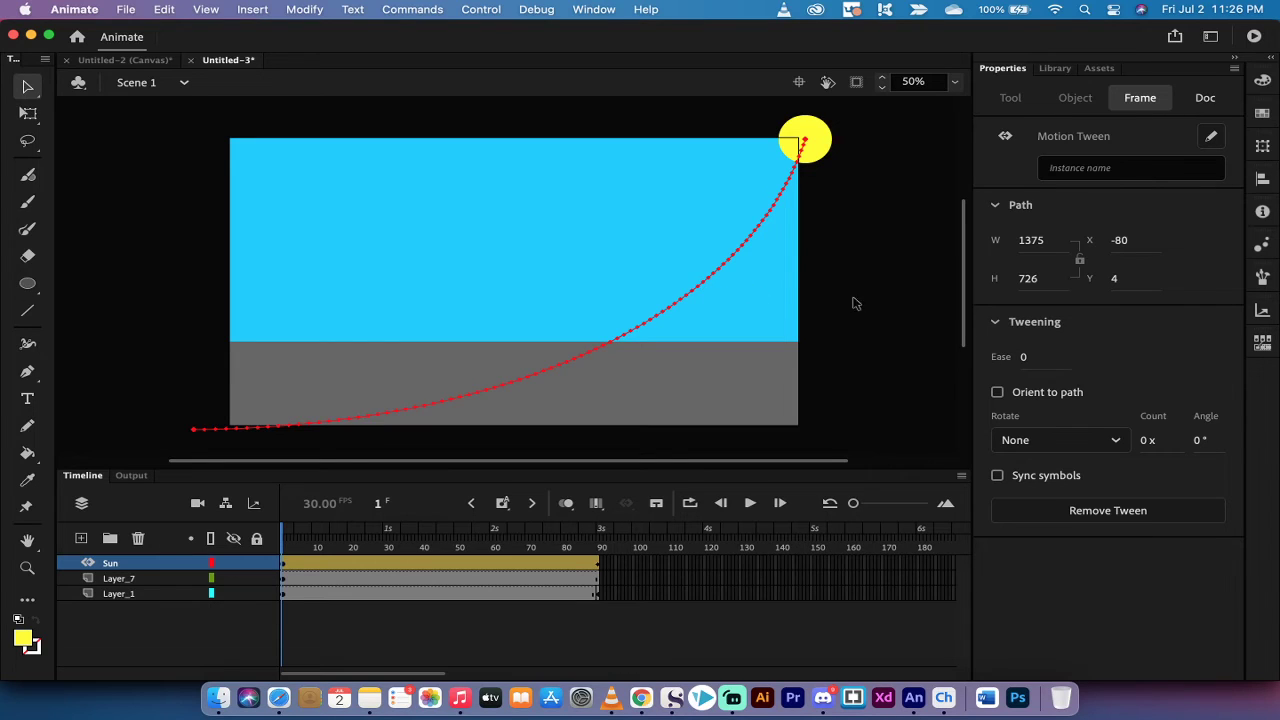
pyautogui.click(997, 323)
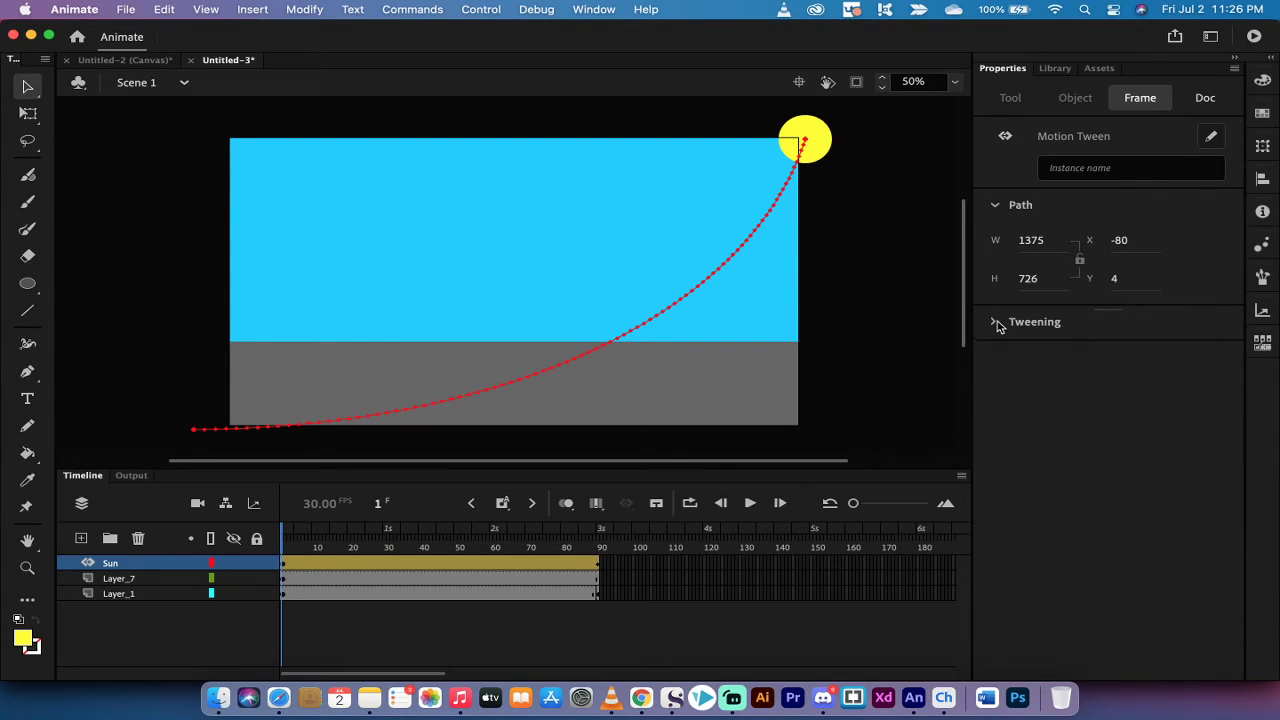
pyautogui.click(997, 323)
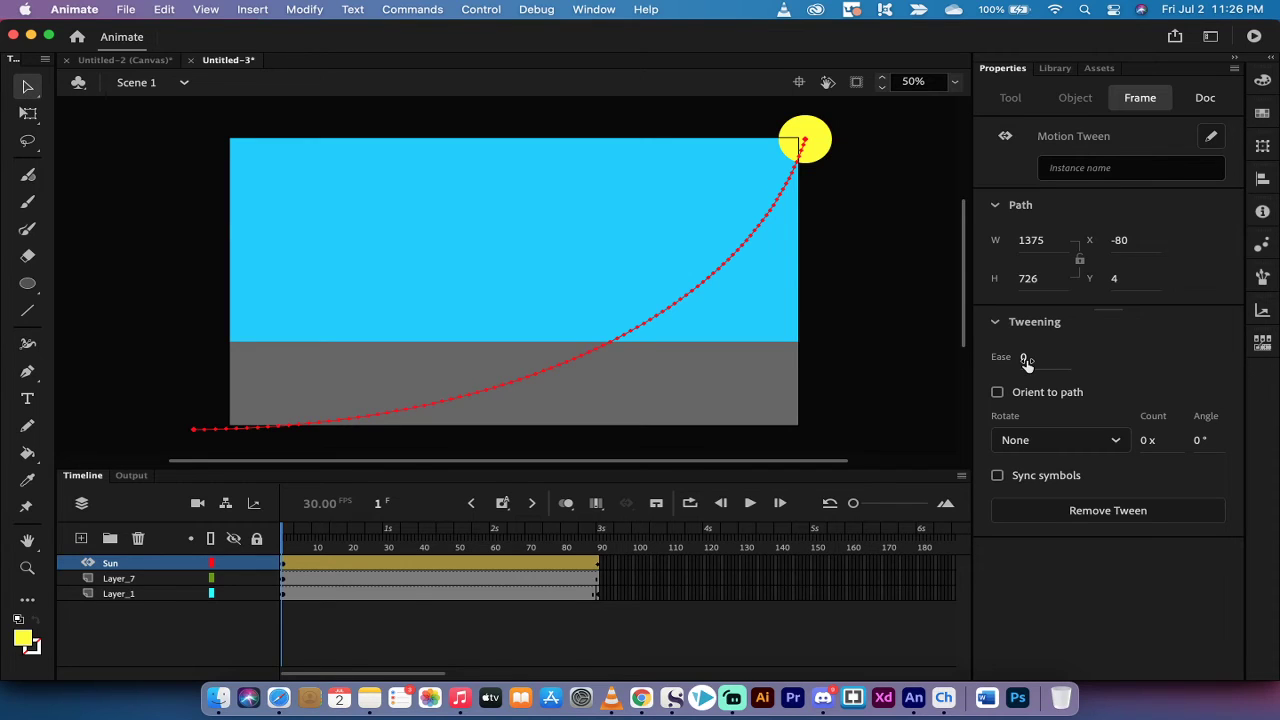
pyautogui.click(1027, 362)
pyautogui.moveTo(1024, 358); pyautogui.dragTo(916, 362)
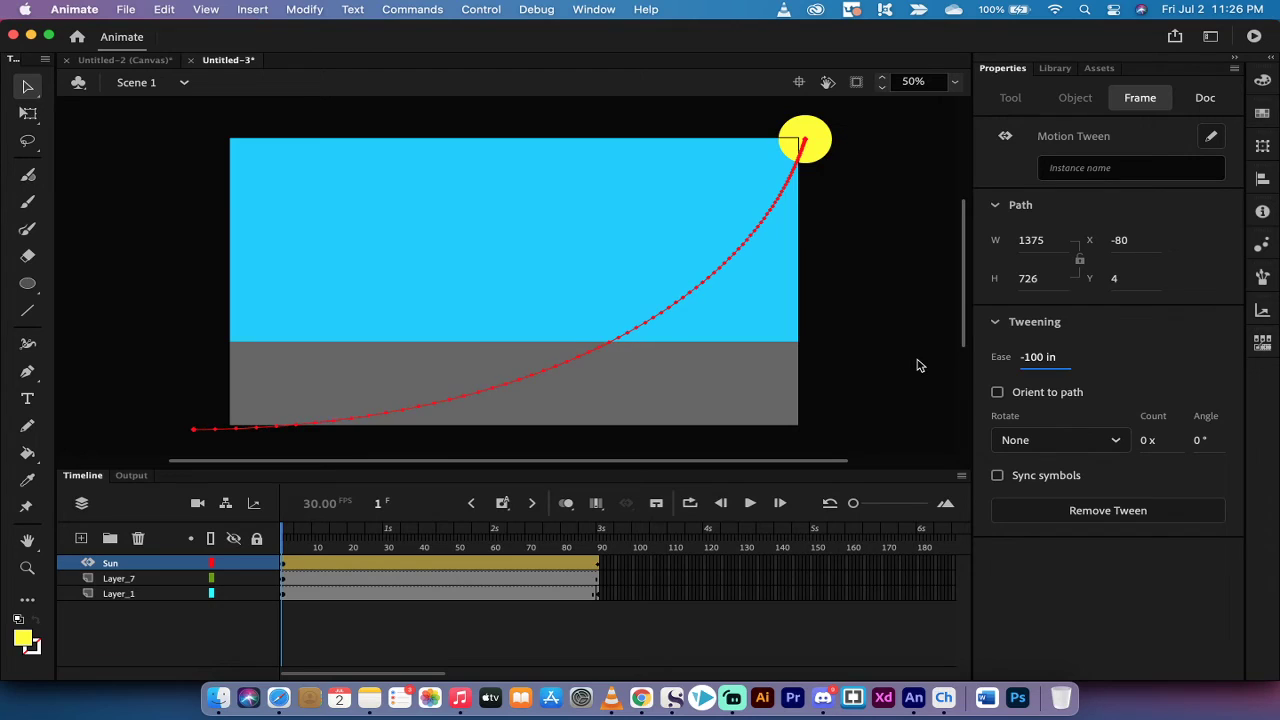
pyautogui.click(750, 504)
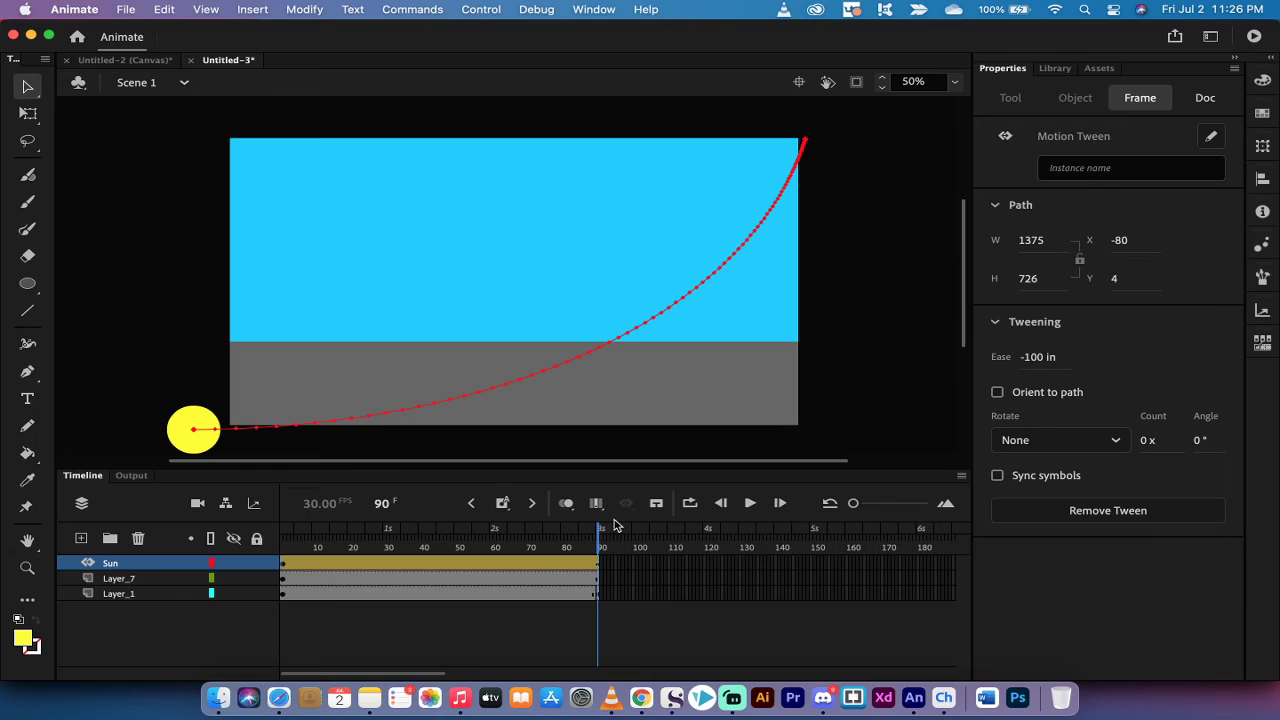
pyautogui.moveTo(601, 530); pyautogui.dragTo(268, 541)
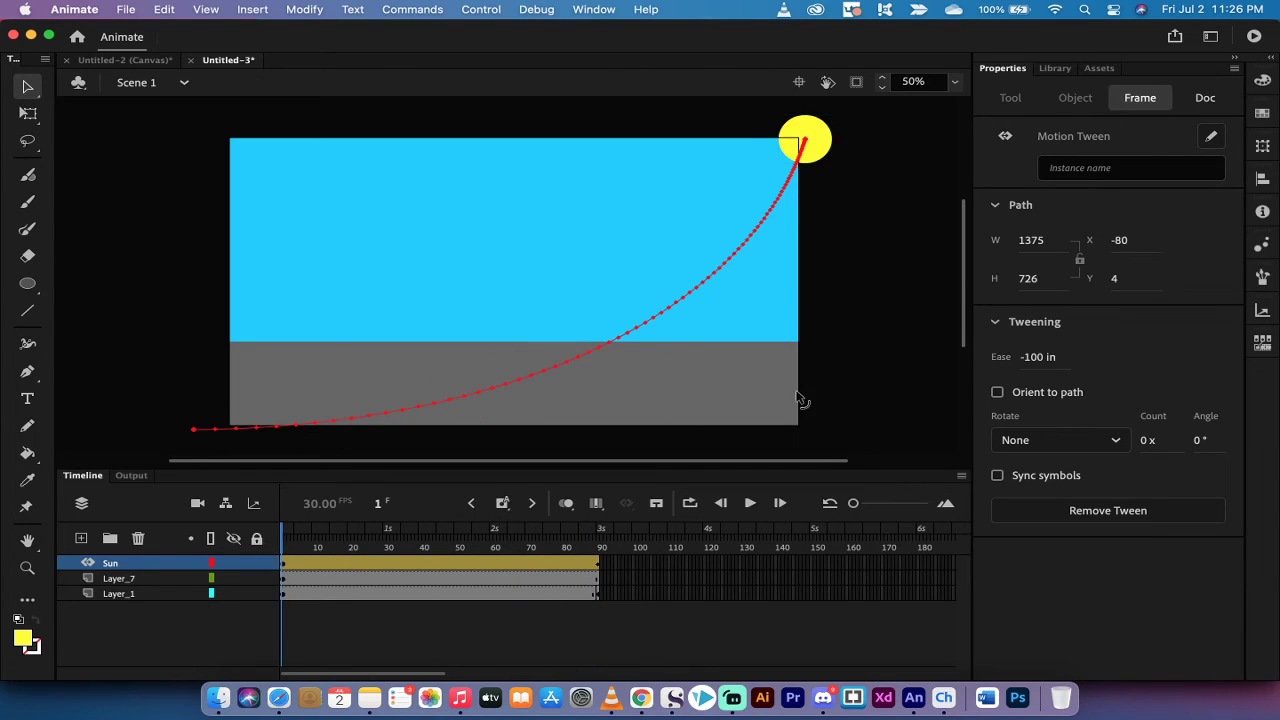
pyautogui.moveTo(1022, 358); pyautogui.dragTo(1278, 352)
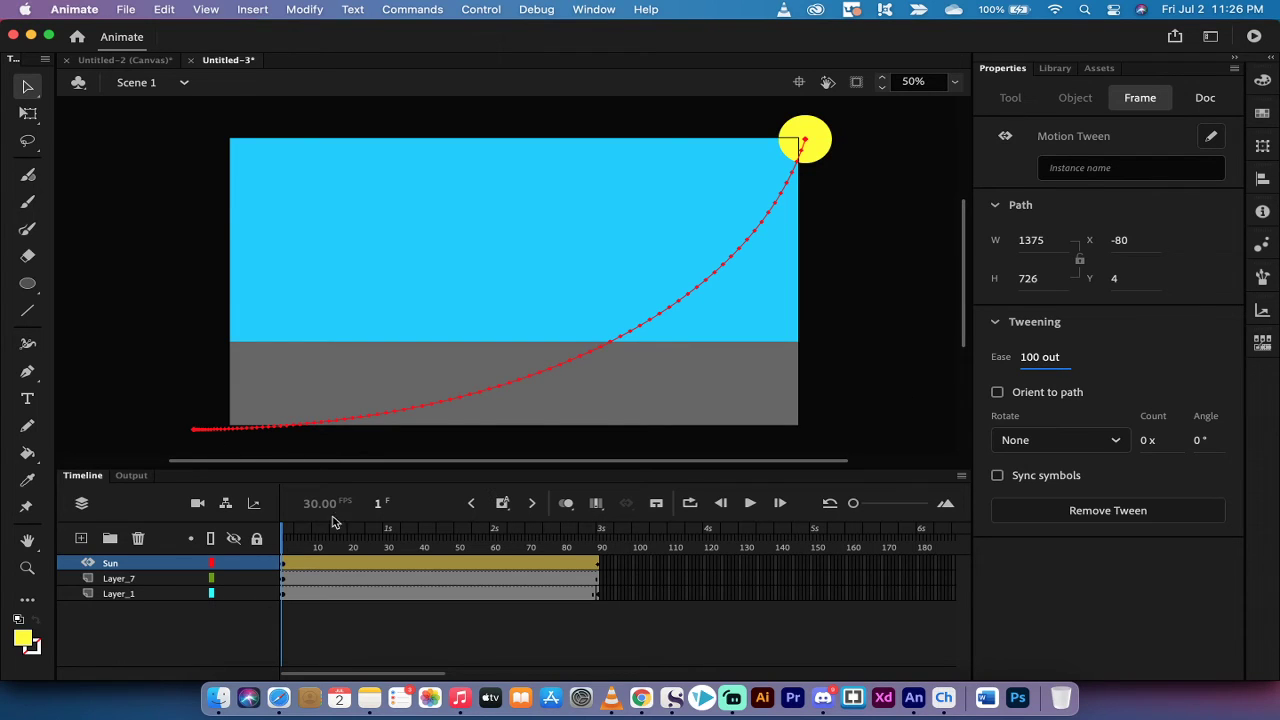
pyautogui.click(750, 503)
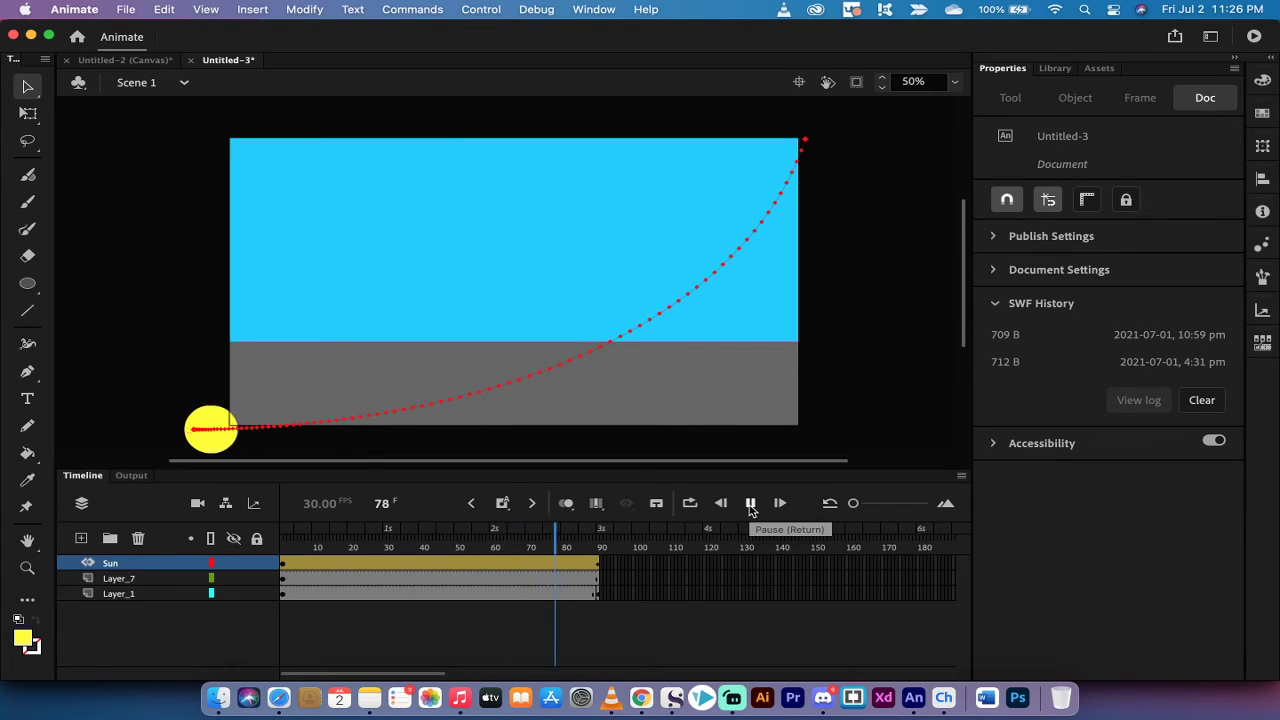
pyautogui.moveTo(598, 535); pyautogui.dragTo(281, 537)
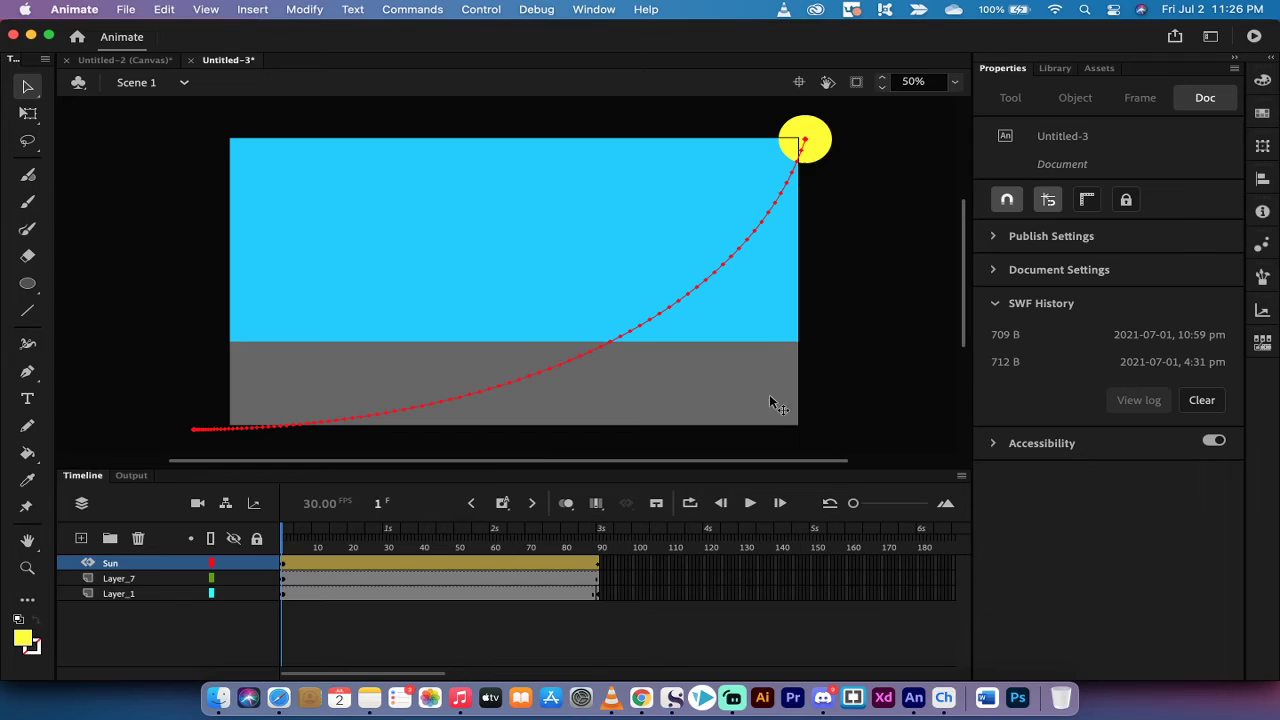
pyautogui.click(806, 173)
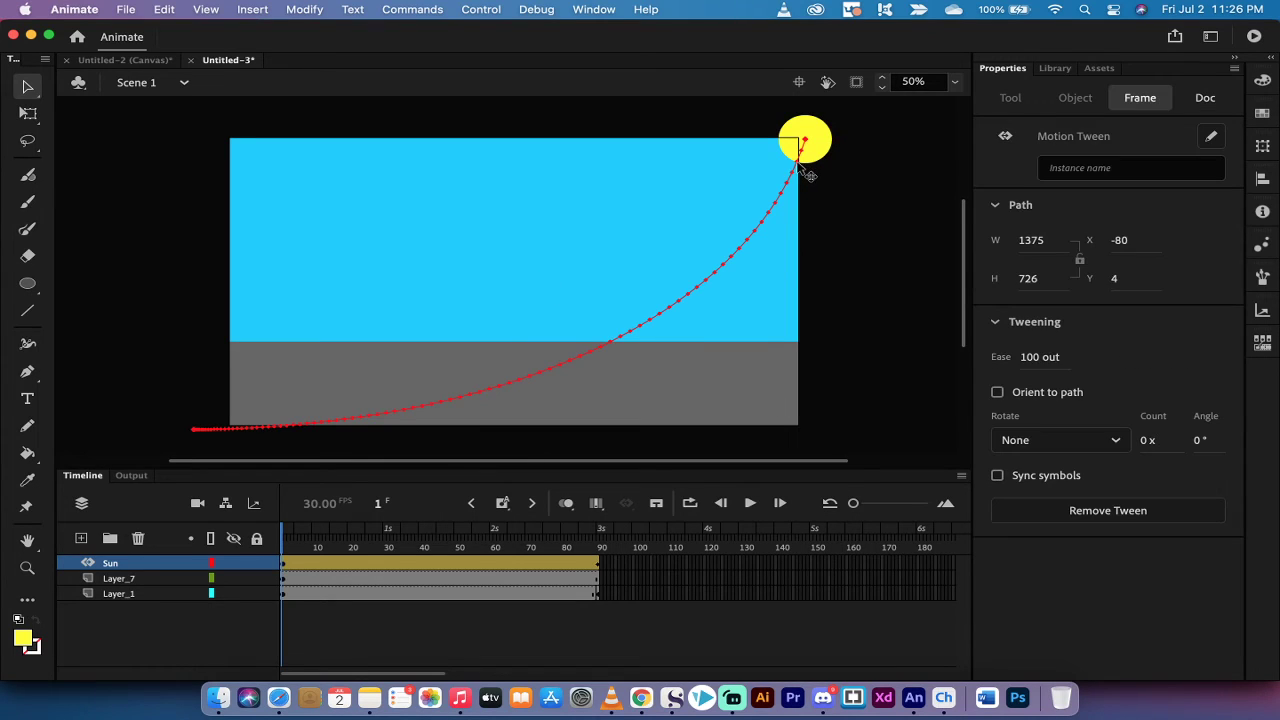
pyautogui.moveTo(1037, 365); pyautogui.dragTo(878, 376)
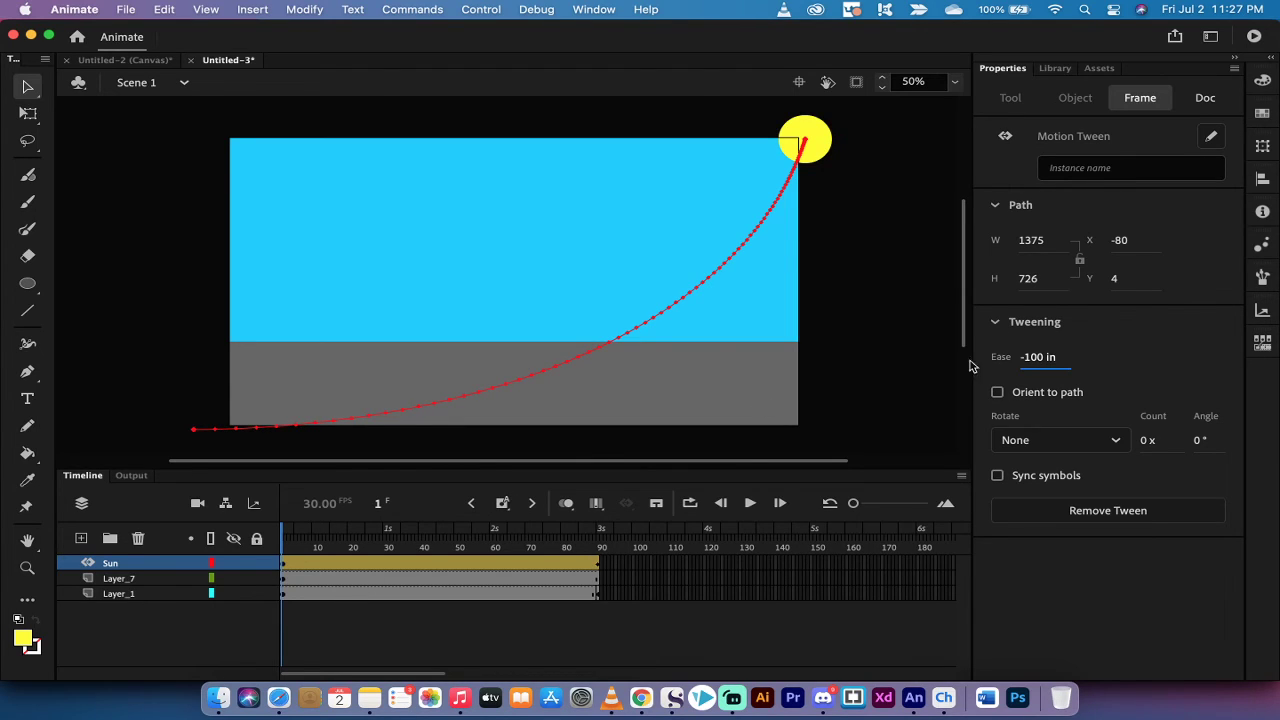
pyautogui.click(1036, 322)
pyautogui.click(1034, 323)
# Step: Open the sun tween's Motion Editor and make the timeline area taller
pyautogui.click(1211, 138)
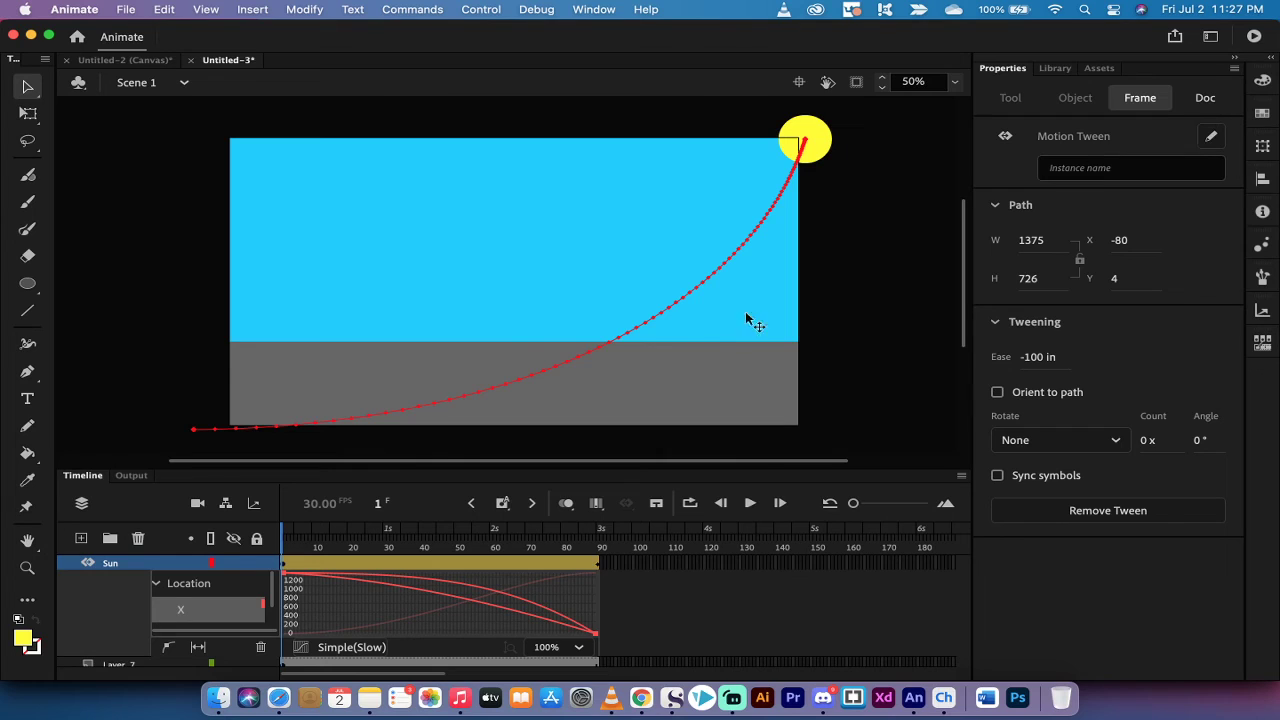
pyautogui.moveTo(440, 469); pyautogui.dragTo(450, 414)
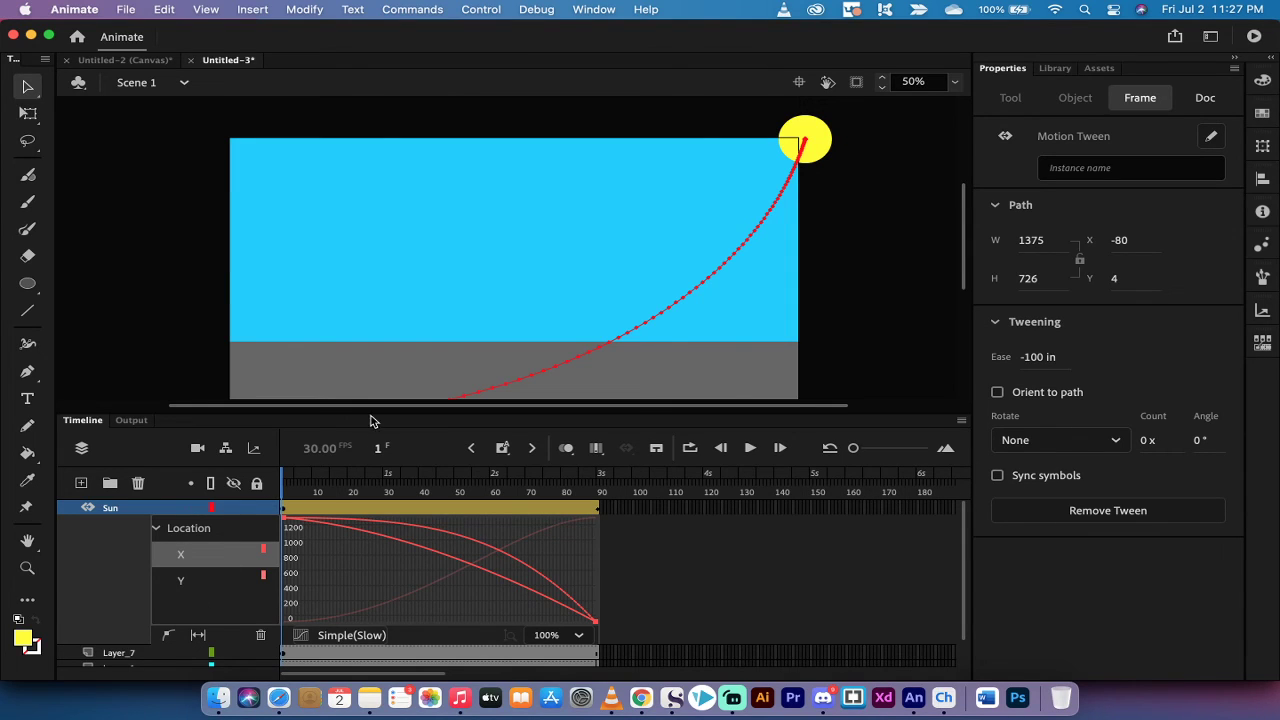
pyautogui.moveTo(380, 408); pyautogui.dragTo(380, 389)
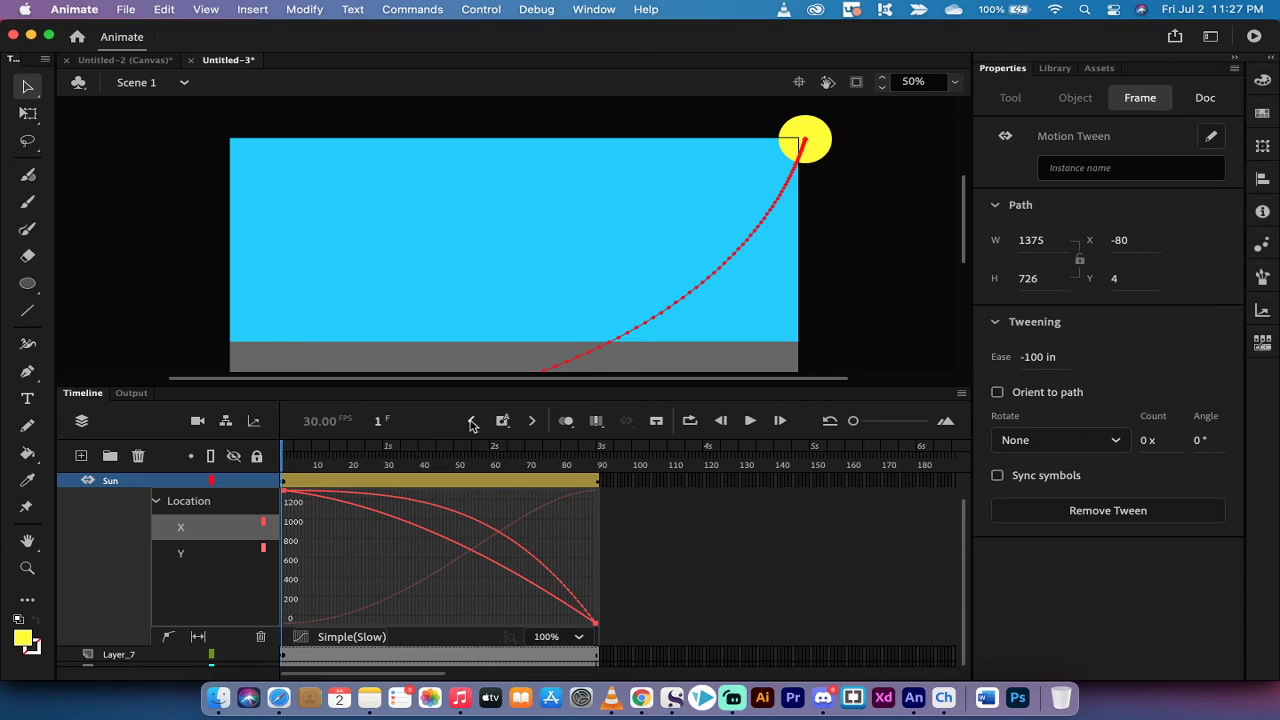
# Step: Scrub the sun to frame 10 and back, and select the Location X property
pyautogui.click(286, 452)
pyautogui.moveTo(286, 452); pyautogui.dragTo(315, 452)
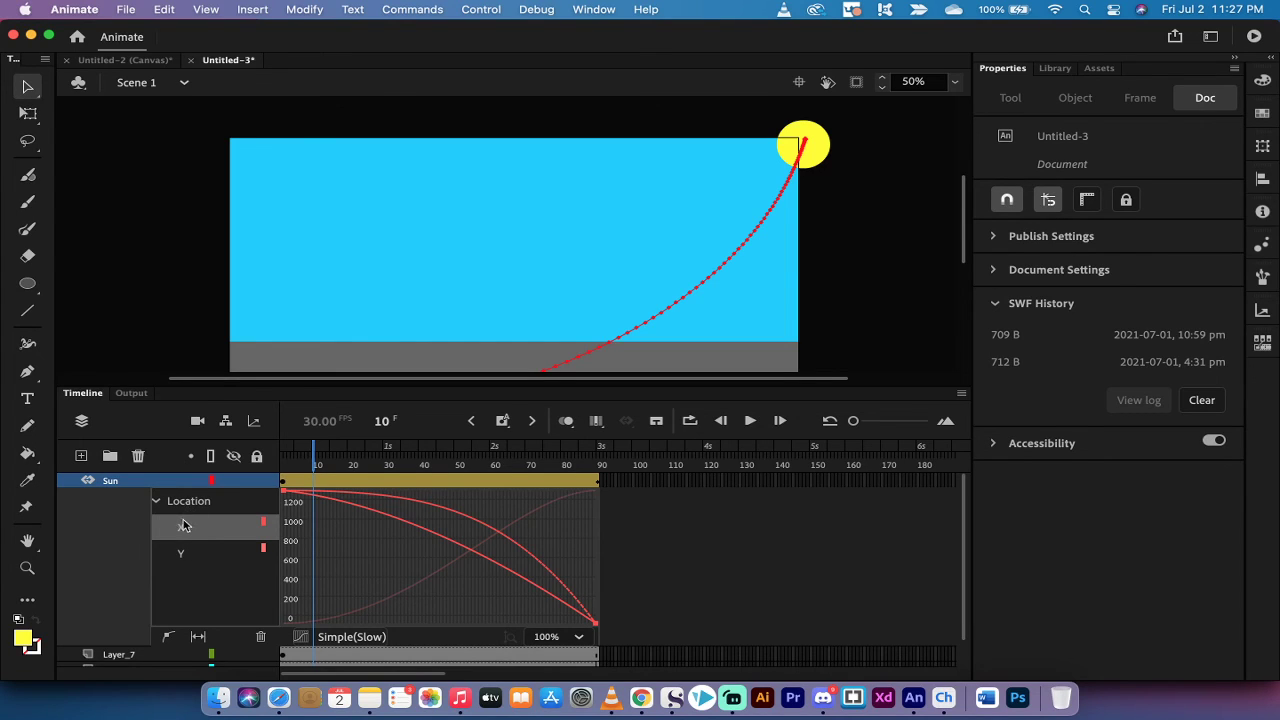
pyautogui.click(183, 528)
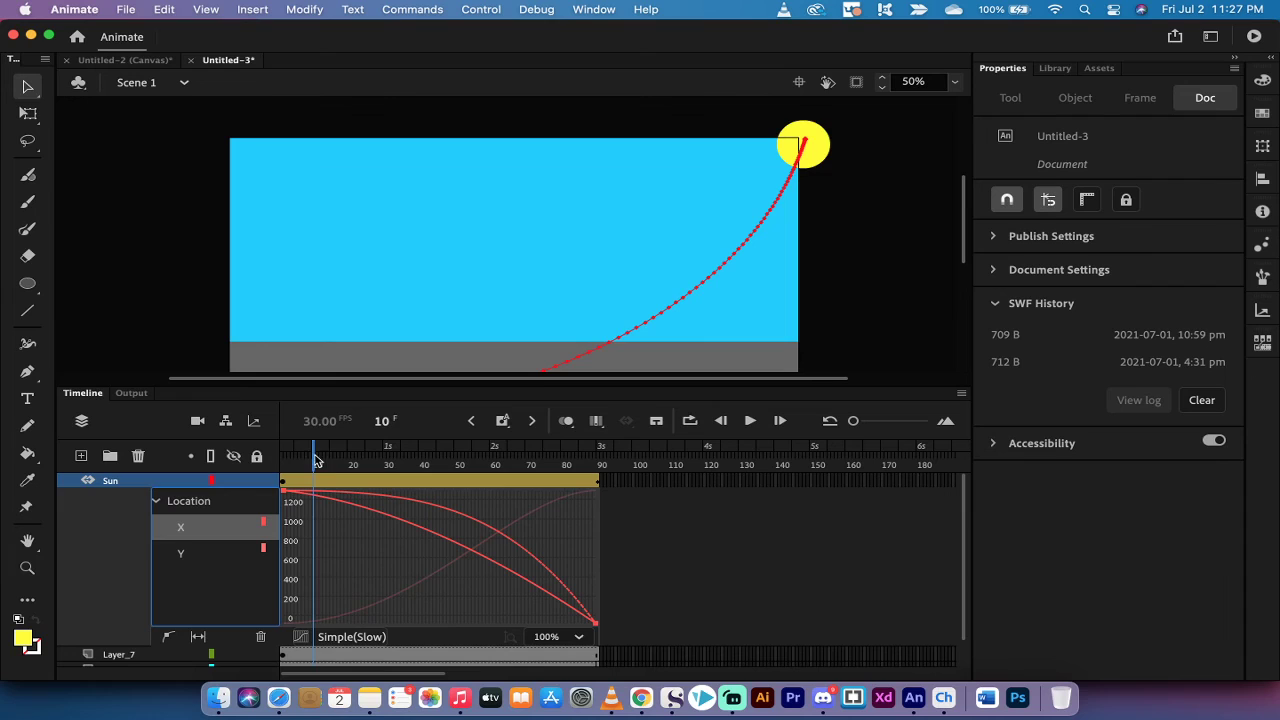
pyautogui.moveTo(316, 459); pyautogui.dragTo(282, 459)
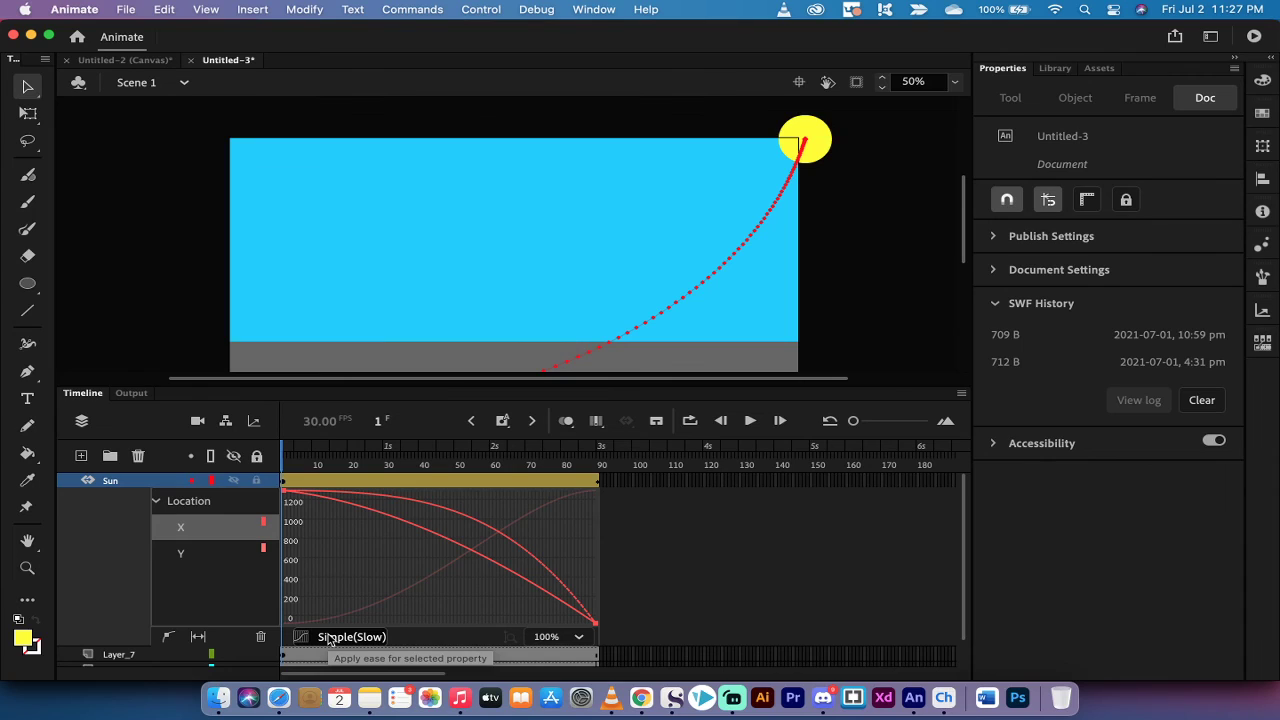
pyautogui.click(188, 537)
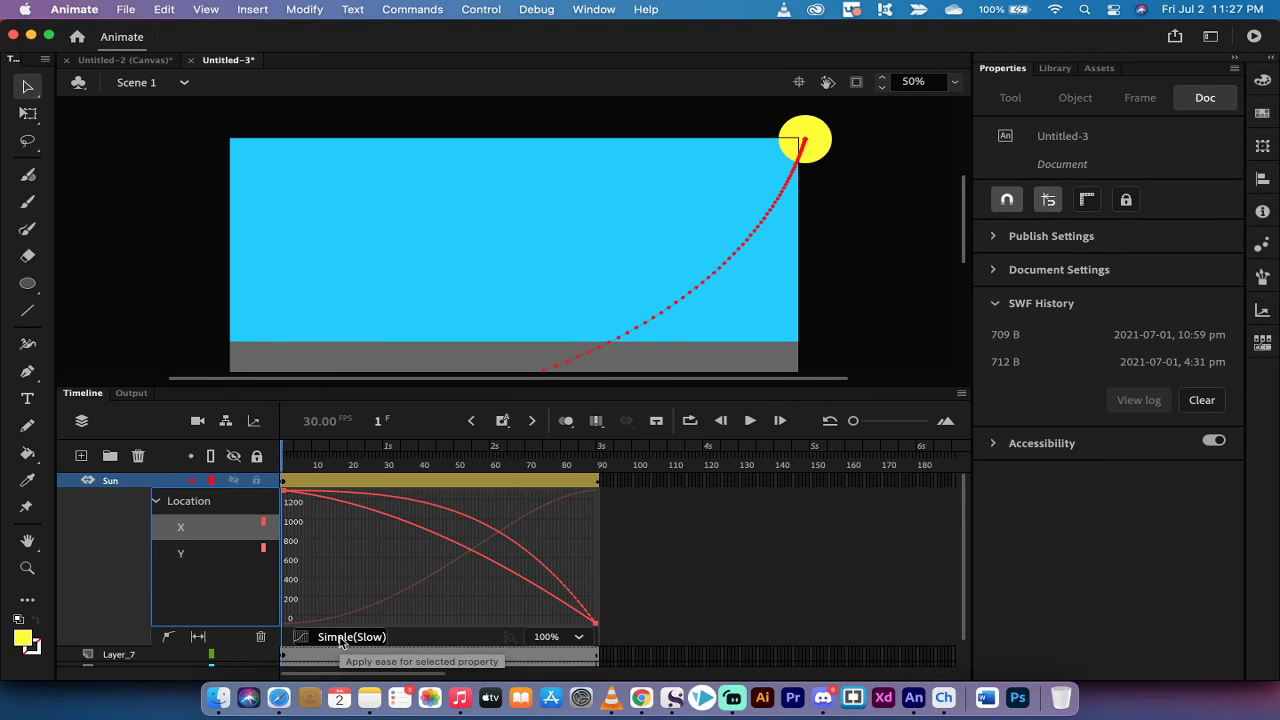
# Step: Try the Medium, Fast and Fastest Simple eases on Location X
pyautogui.click(341, 640)
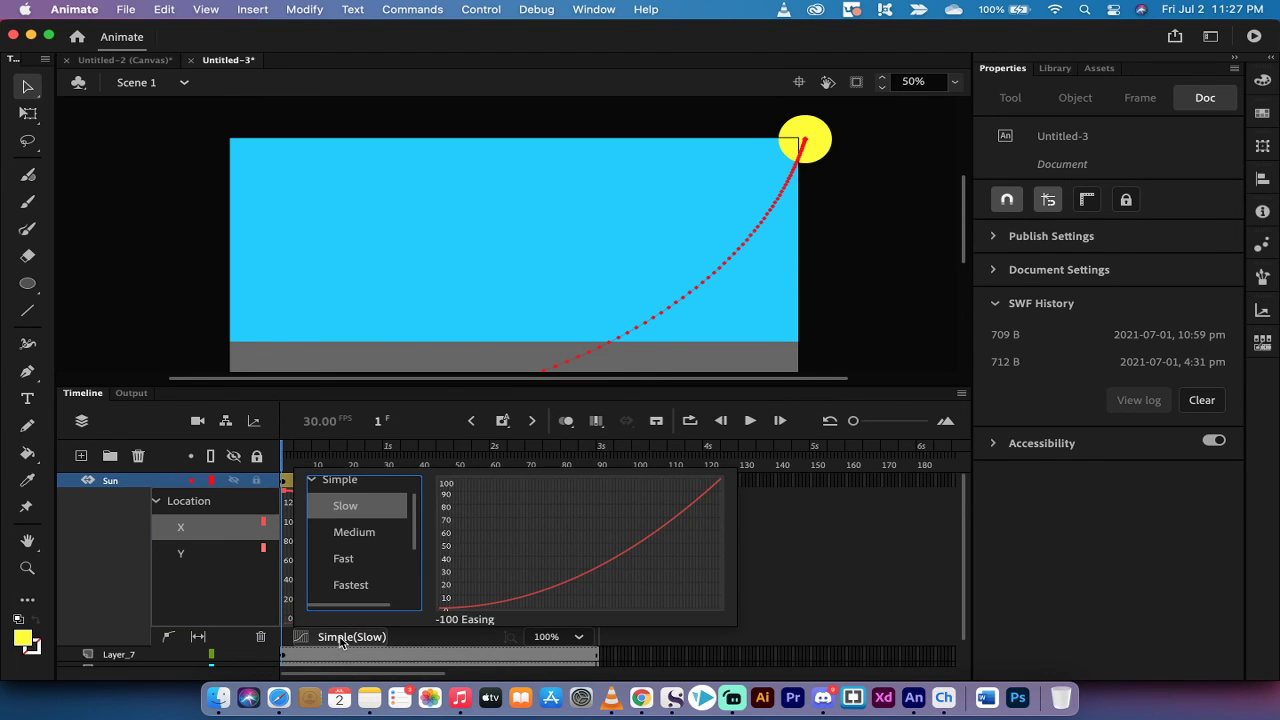
pyautogui.click(357, 533)
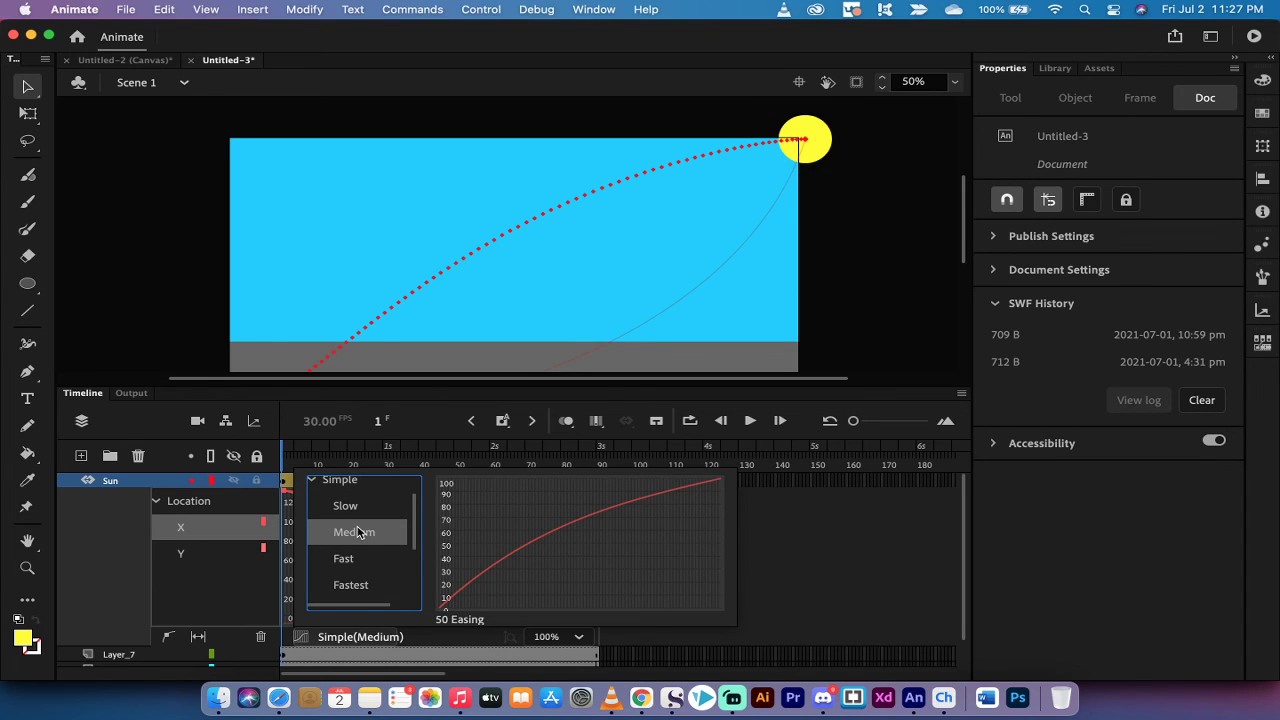
pyautogui.click(349, 560)
pyautogui.click(349, 590)
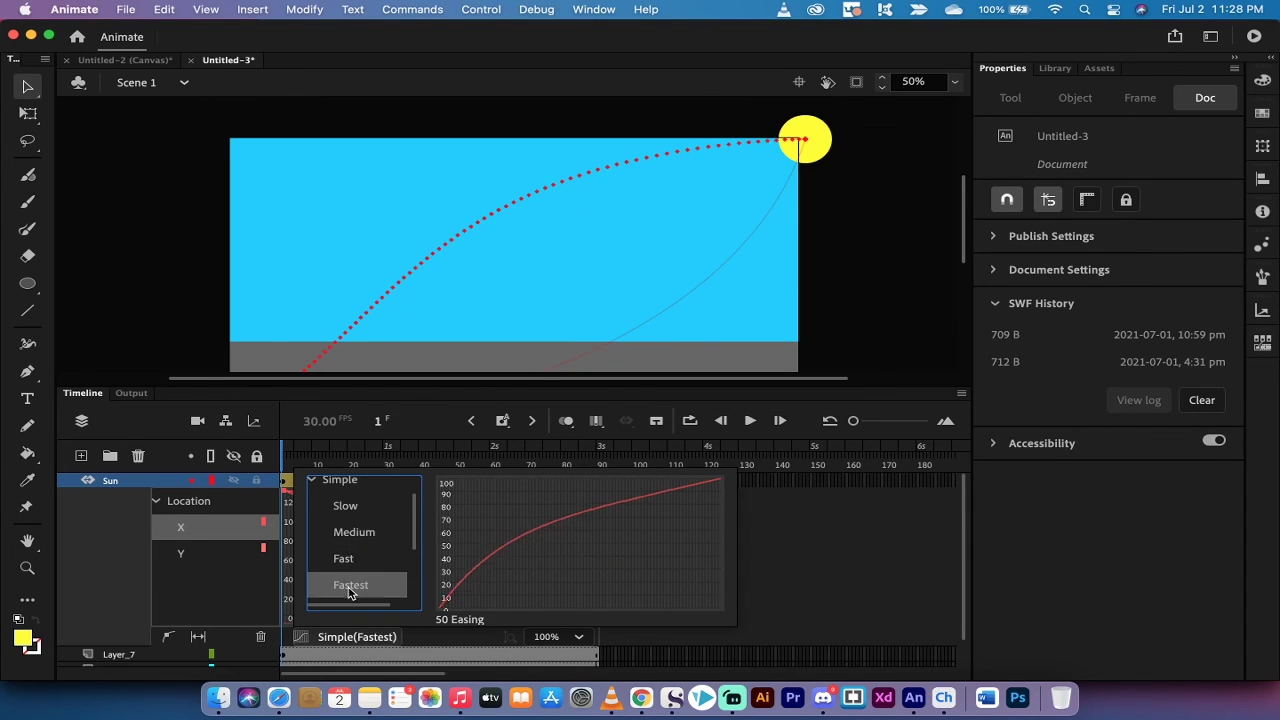
pyautogui.click(349, 590)
# Step: Apply the Bounce and Spring > Bounce ease to Location X
pyautogui.click(212, 531)
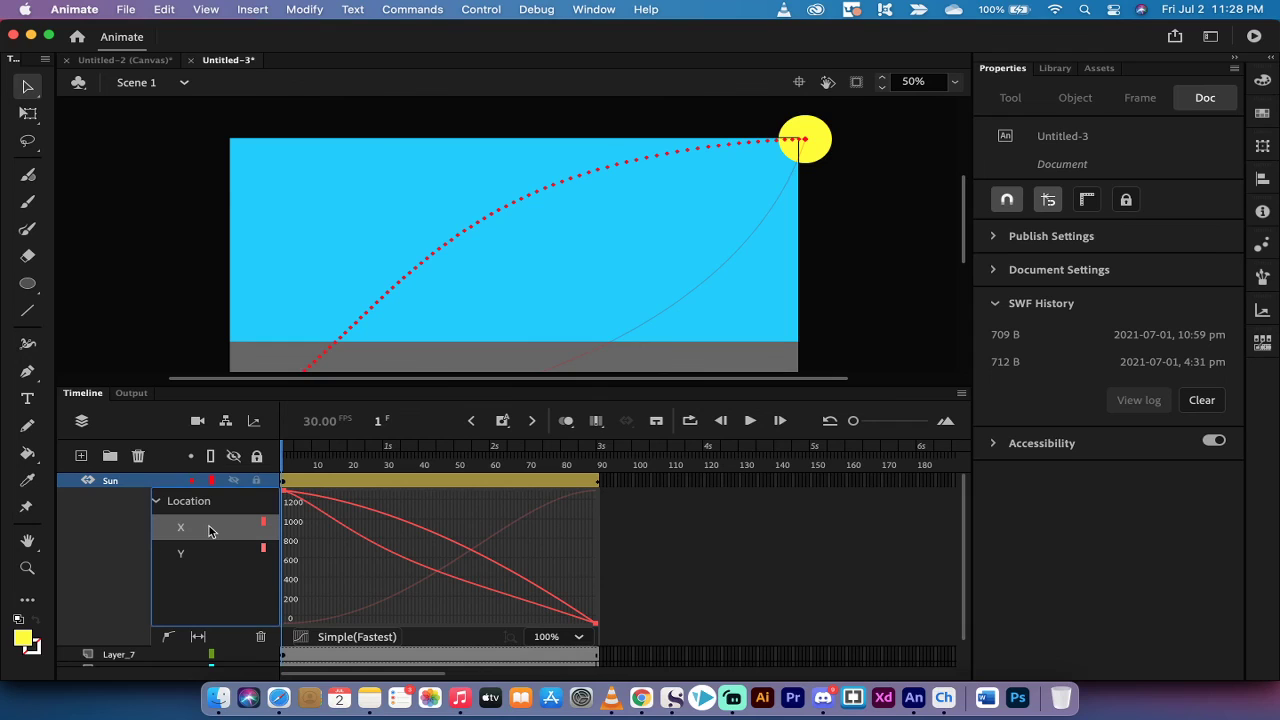
pyautogui.click(300, 632)
pyautogui.scroll(-2, 361, 556)
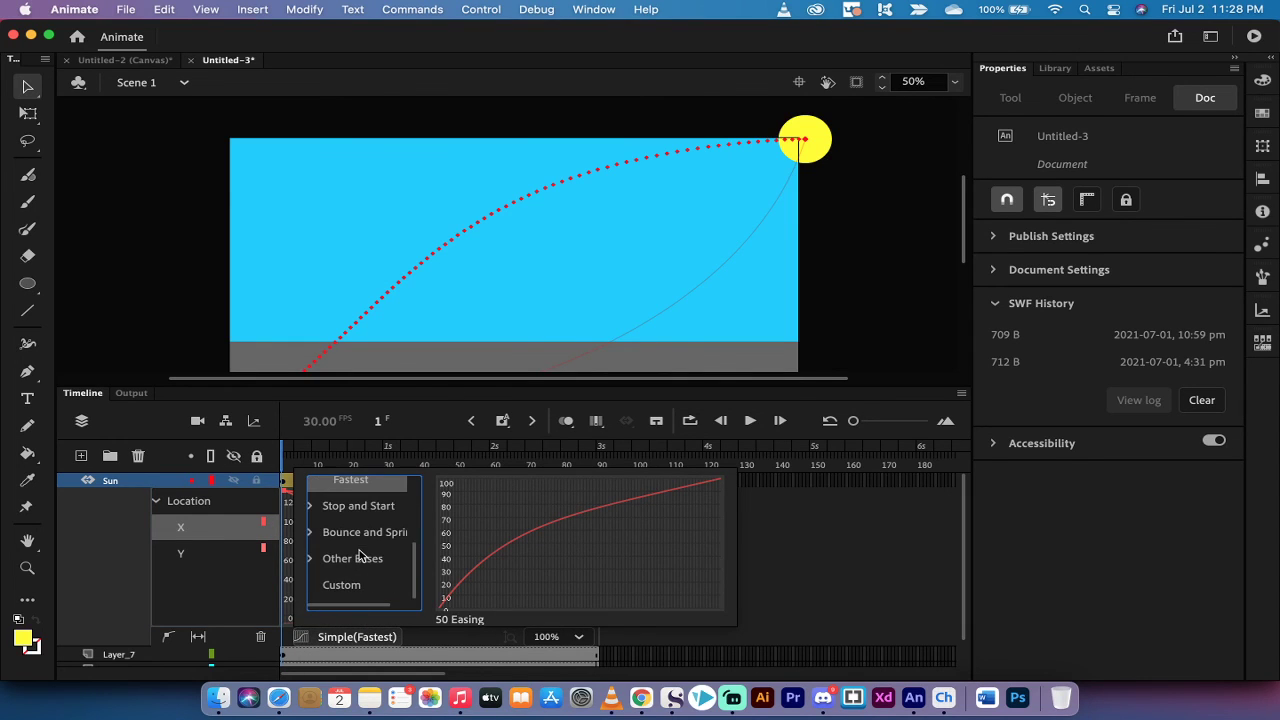
pyautogui.click(314, 533)
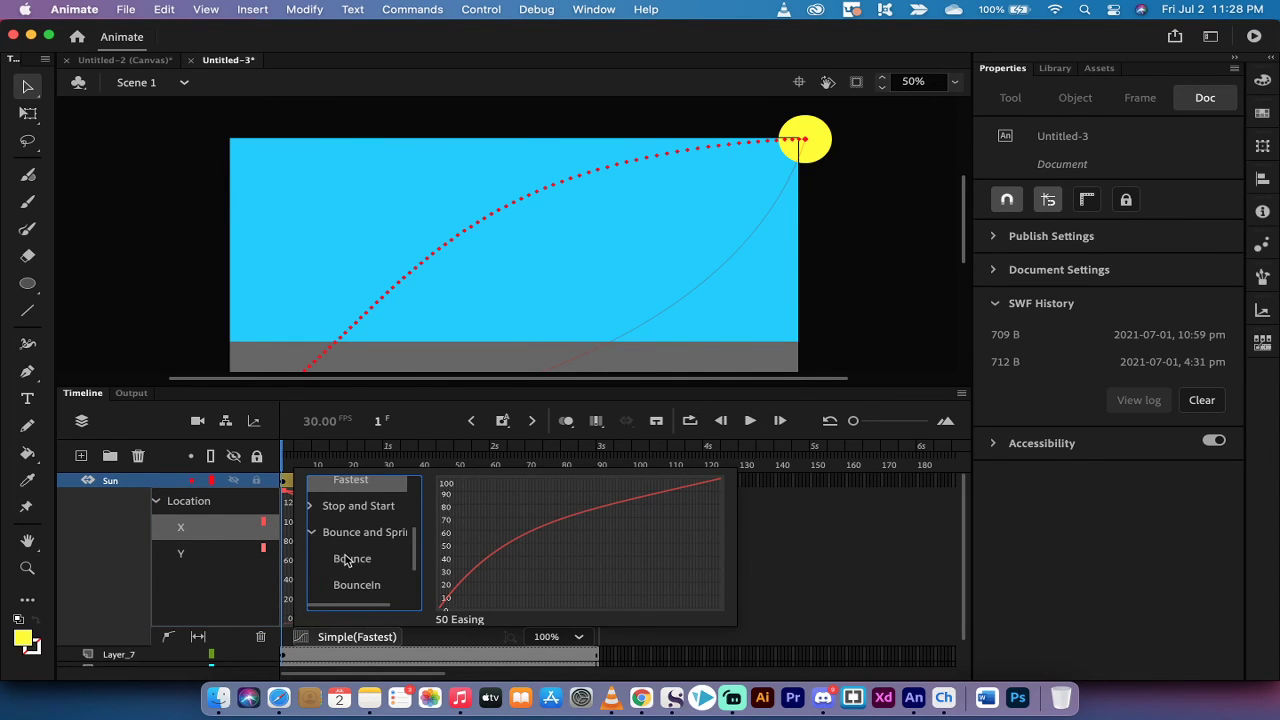
pyautogui.click(347, 560)
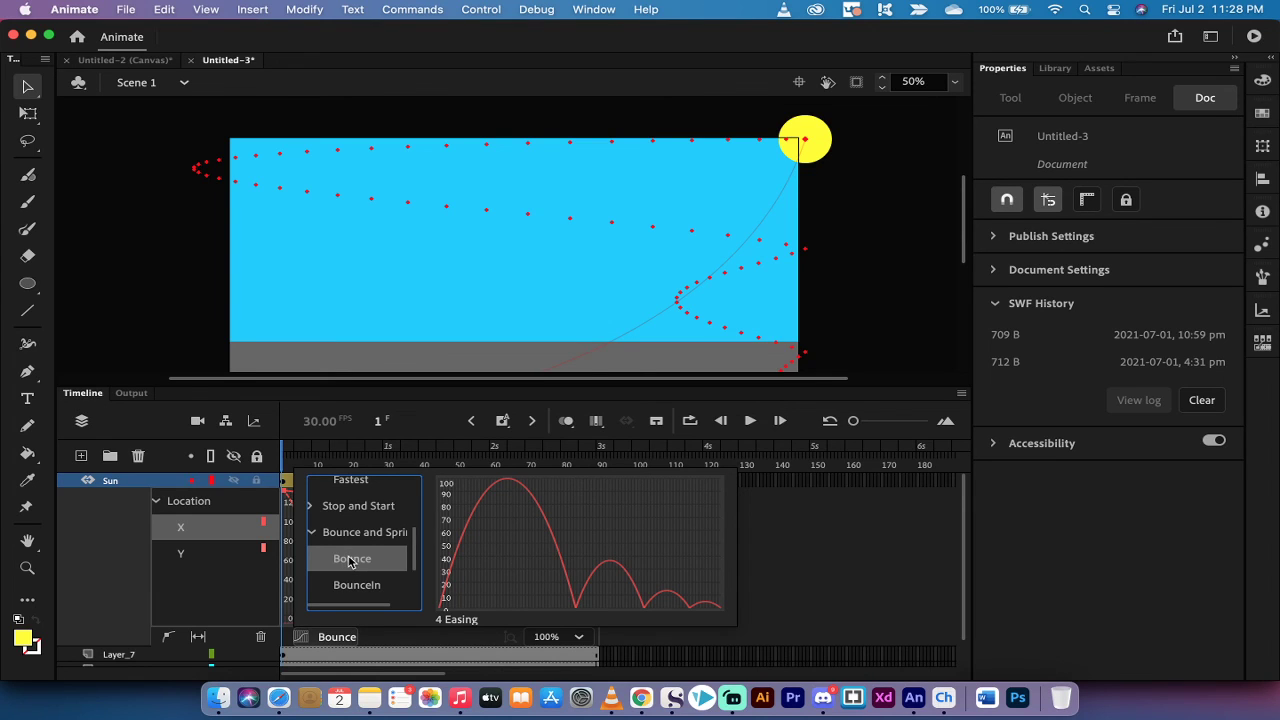
pyautogui.scroll(-2, 344, 578)
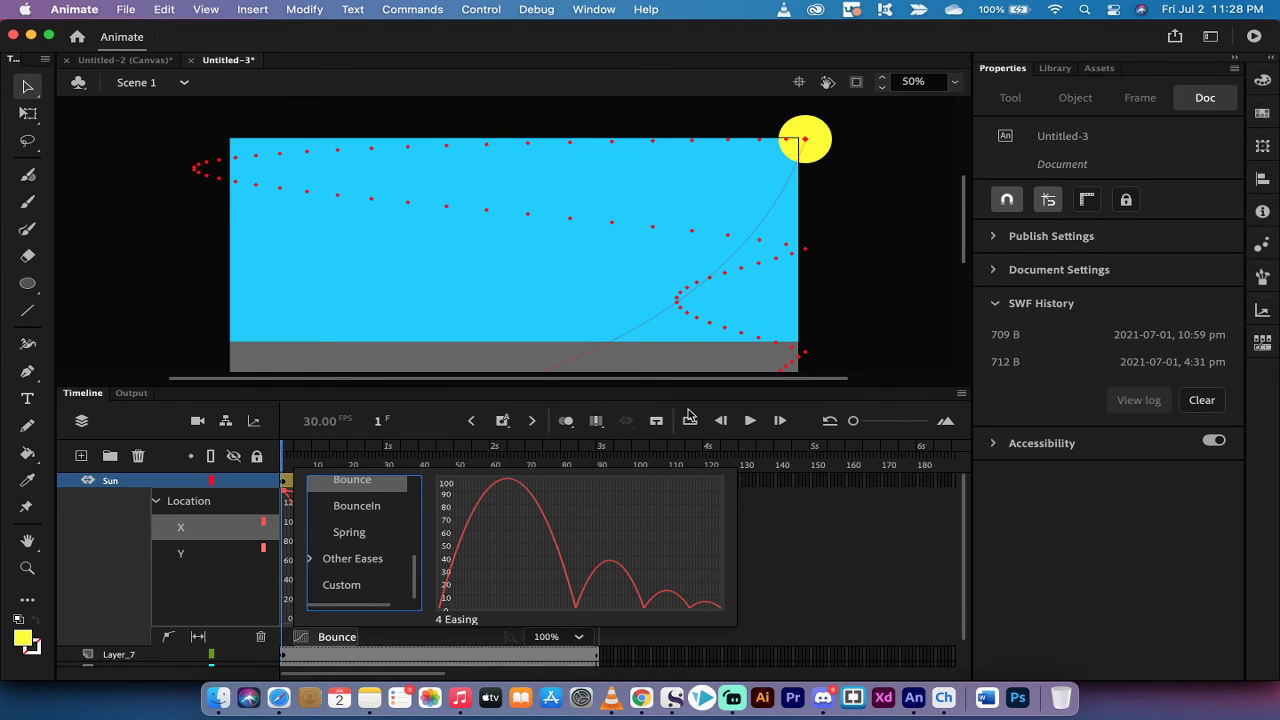
# Step: Play the timeline to watch the sun's bounce-eased tween through frame 25
pyautogui.click(750, 421)
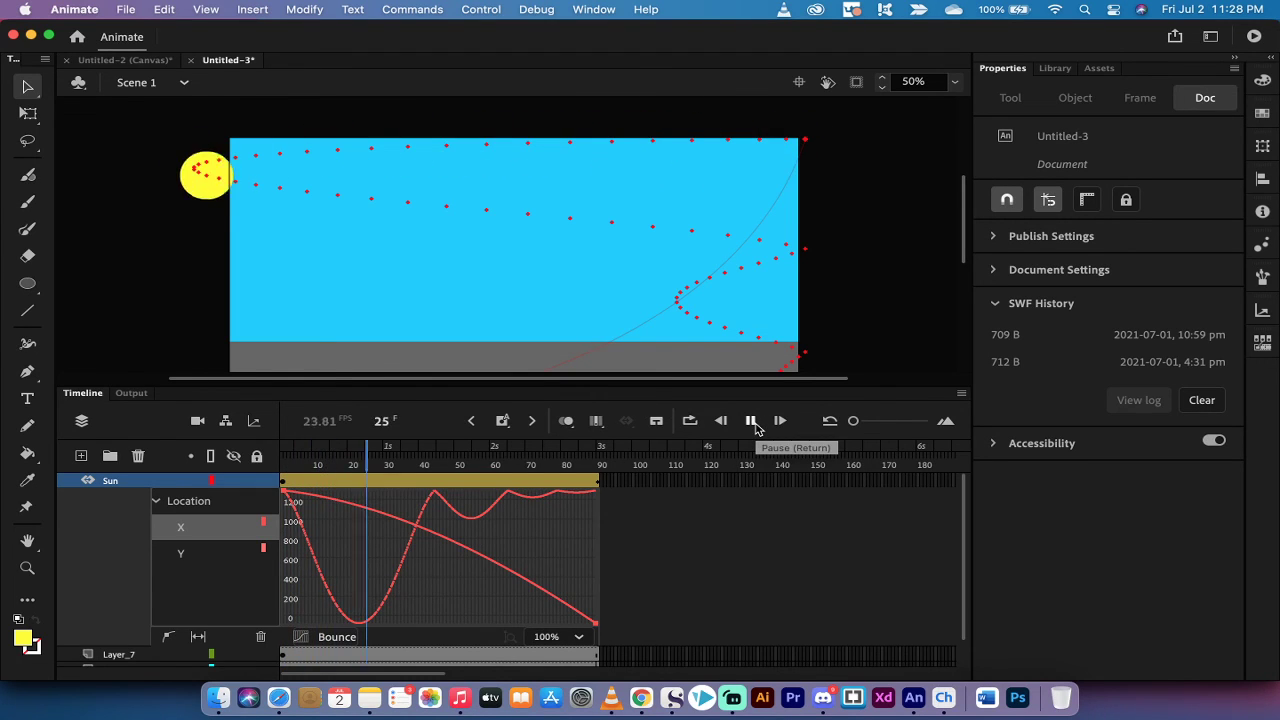